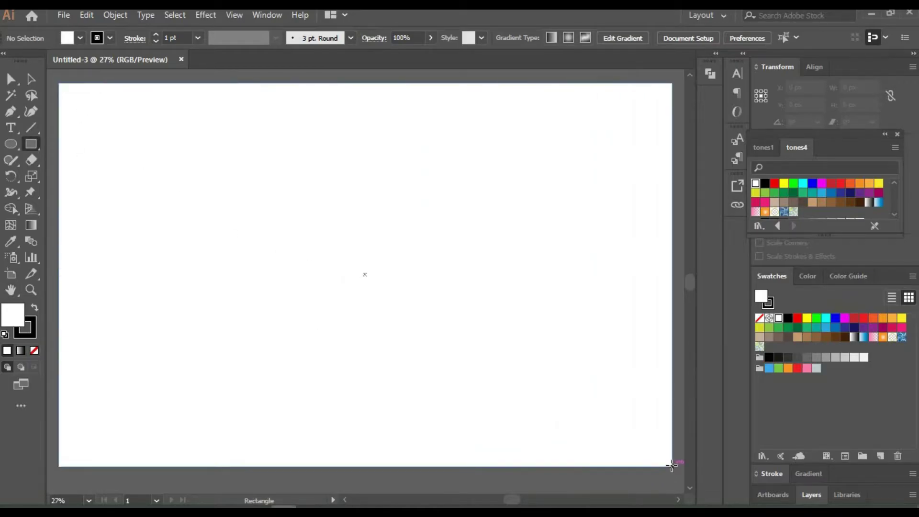
# Draw a full-artboard rectangle and give it a vertical top-to-bottom linear gradient
pyautogui.moveTo(57, 81); pyautogui.dragTo(672, 466)
pyautogui.press('g')
pyautogui.click(349, 38)
pyautogui.moveTo(662, 276); pyautogui.dragTo(302, 273)
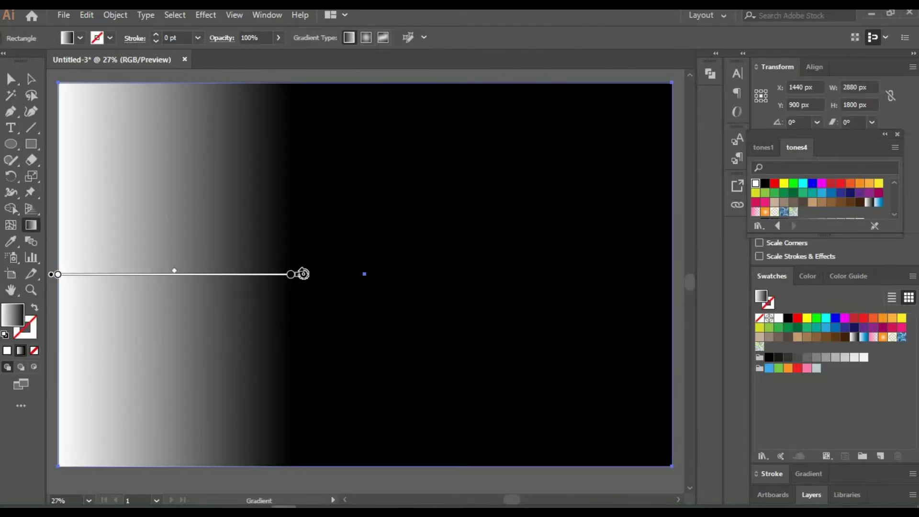
pyautogui.moveTo(264, 419)
pyautogui.mouseDown()
pyautogui.moveTo(410, 205)
pyautogui.moveTo(269, 184)
pyautogui.mouseUp()
pyautogui.moveTo(365, 181); pyautogui.dragTo(365, 431)
pyautogui.moveTo(363, 464); pyautogui.dragTo(366, 86)
pyautogui.moveTo(363, 458); pyautogui.dragTo(364, 311)
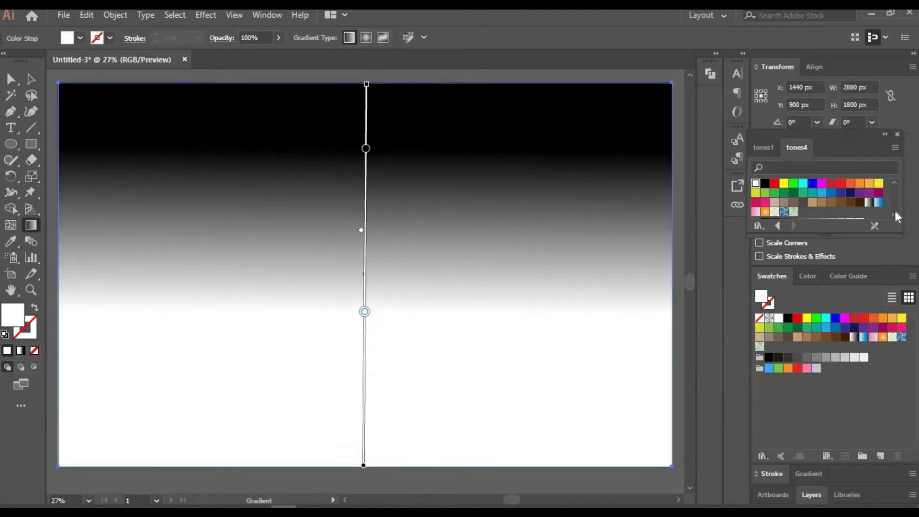
# Colour the gradient stops blue at the top and light green at the bottom
pyautogui.scroll(-3, 814, 199)
pyautogui.click(784, 211)
pyautogui.click(366, 148)
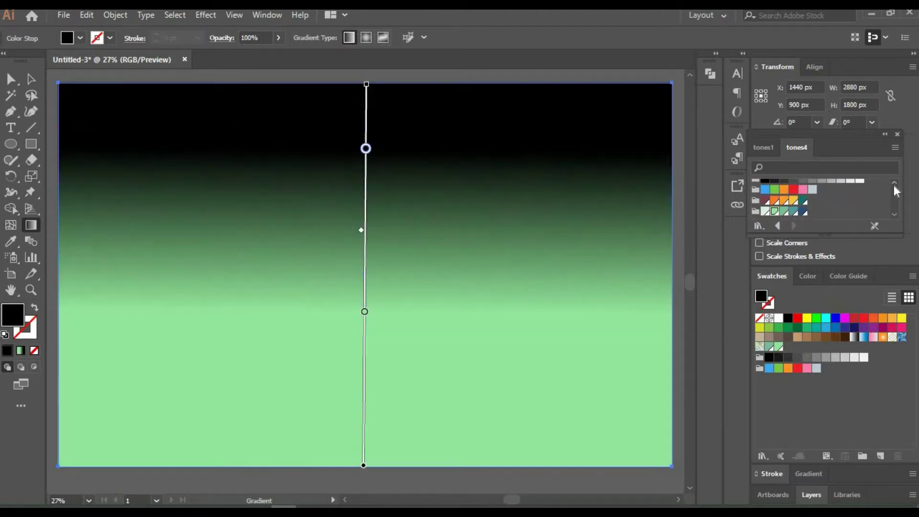
pyautogui.scroll(3, 821, 199)
pyautogui.click(822, 193)
pyautogui.moveTo(364, 312); pyautogui.dragTo(364, 376)
pyautogui.press('a')
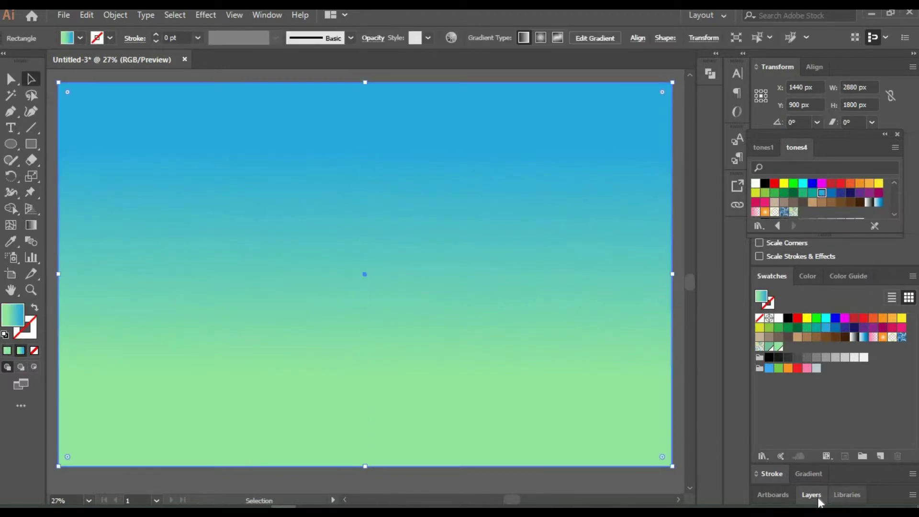
# Rename the layer 'background', lock it, add a 'character' layer, and zoom to 100%
pyautogui.click(811, 494)
pyautogui.doubleClick(835, 338)
pyautogui.write('background')
pyautogui.click(880, 497)
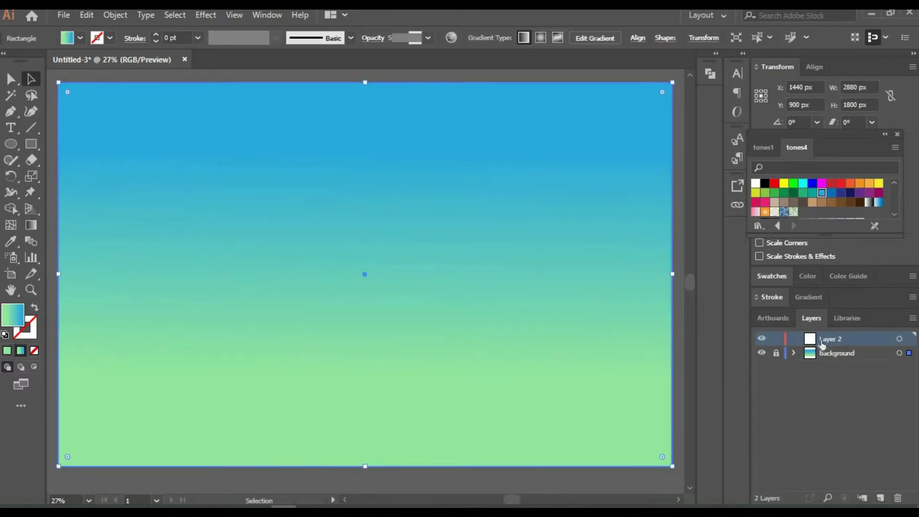
pyautogui.click(776, 353)
pyautogui.write('character')
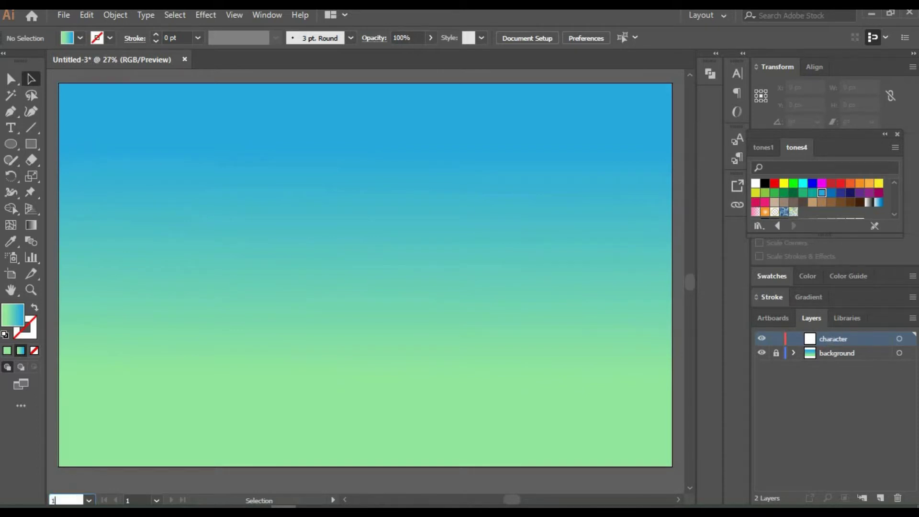
pyautogui.write('00')
pyautogui.press('Return')
pyautogui.press('space')
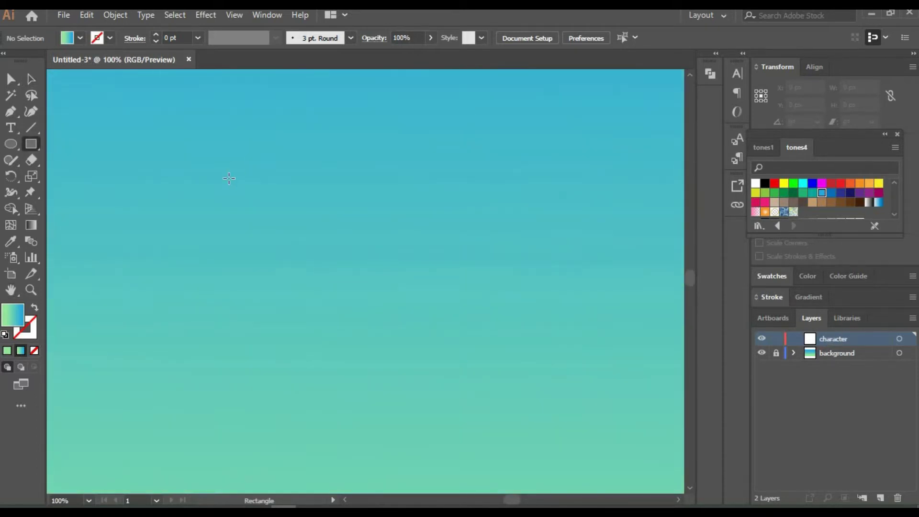
# Draw a peach square head with rounded corners
pyautogui.moveTo(229, 178); pyautogui.dragTo(336, 286)
pyautogui.click(853, 275)
pyautogui.click(871, 370)
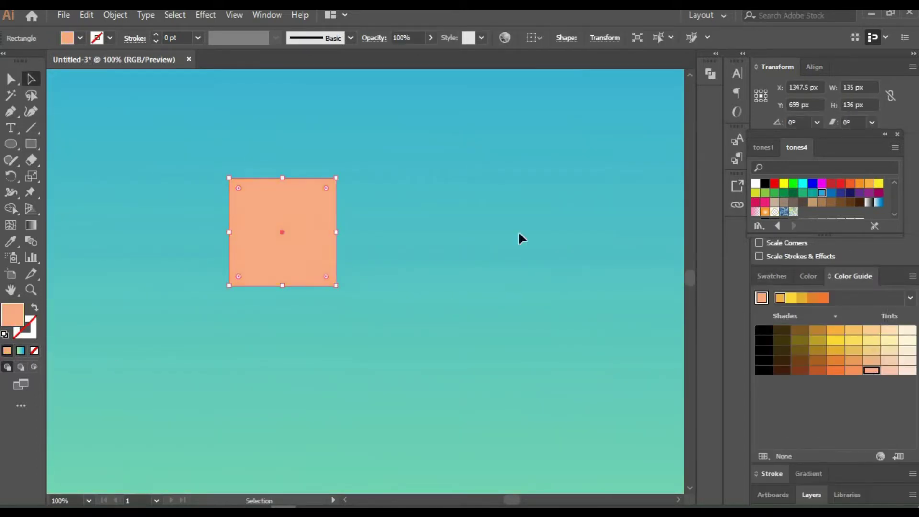
pyautogui.click(372, 225)
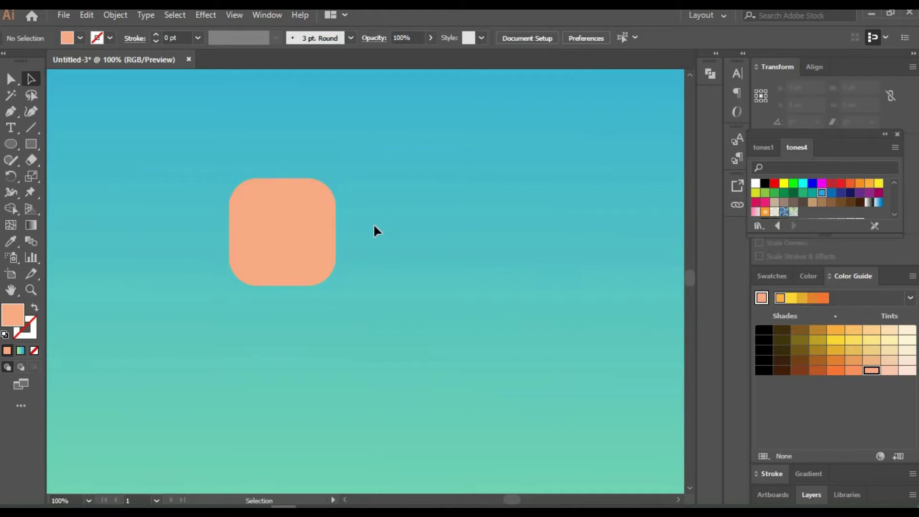
# Add two black eye circles with white pupils
pyautogui.moveTo(247, 210)
pyautogui.mouseDown()
pyautogui.moveTo(267, 229)
pyautogui.moveTo(302, 220)
pyautogui.moveTo(258, 224)
pyautogui.moveTo(311, 226)
pyautogui.mouseUp()
pyautogui.press('a')
pyautogui.click(442, 314)
pyautogui.press('l')
pyautogui.click(770, 276)
pyautogui.click(779, 318)
pyautogui.click(383, 231)
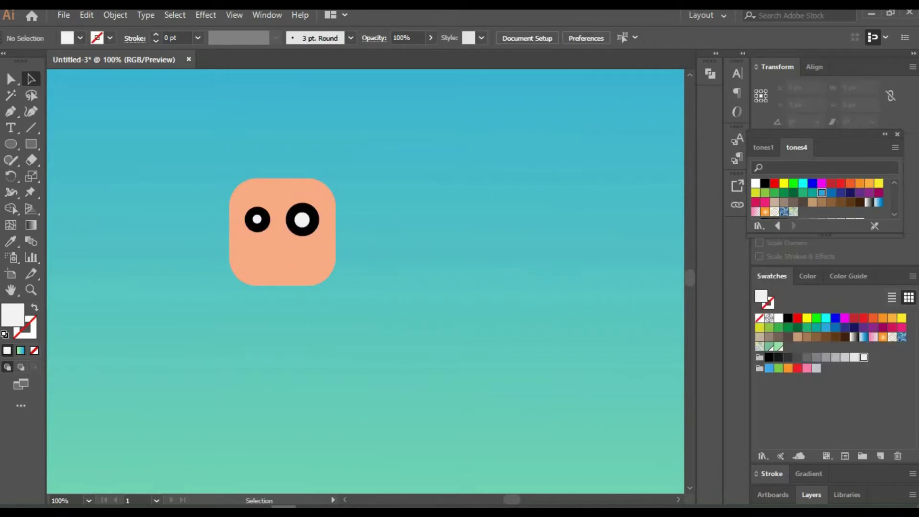
# Add an orange nose circle with a small black dot inside
pyautogui.moveTo(289, 262); pyautogui.dragTo(303, 267)
pyautogui.press('a')
pyautogui.click(848, 276)
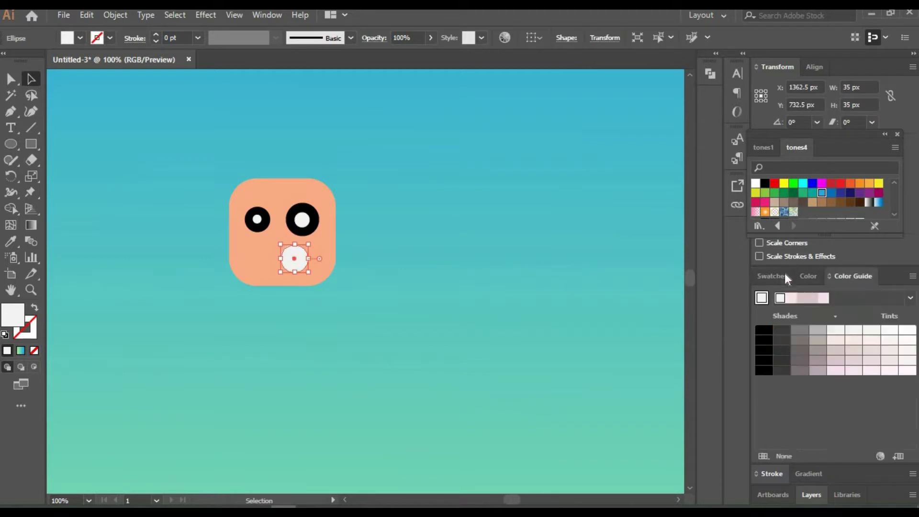
pyautogui.click(846, 373)
pyautogui.hotkey('ctrl', 'shift', 'a')
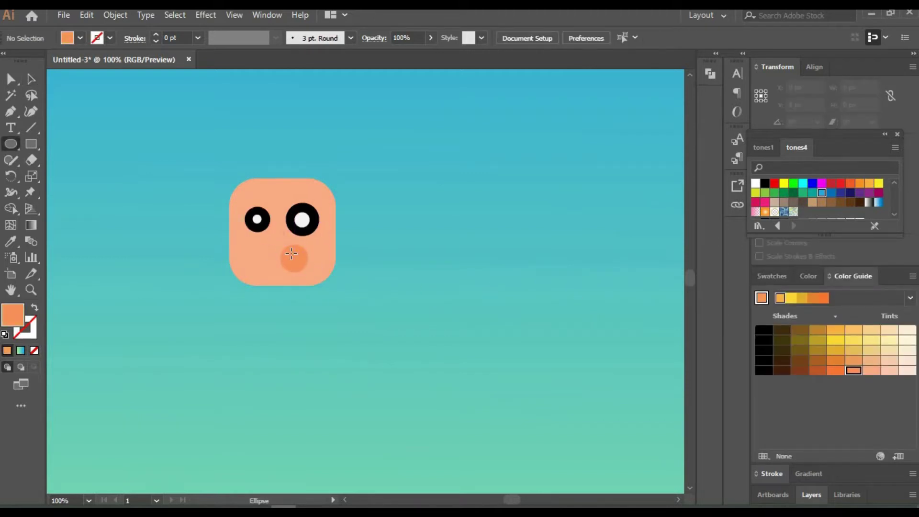
pyautogui.moveTo(292, 253); pyautogui.dragTo(302, 264)
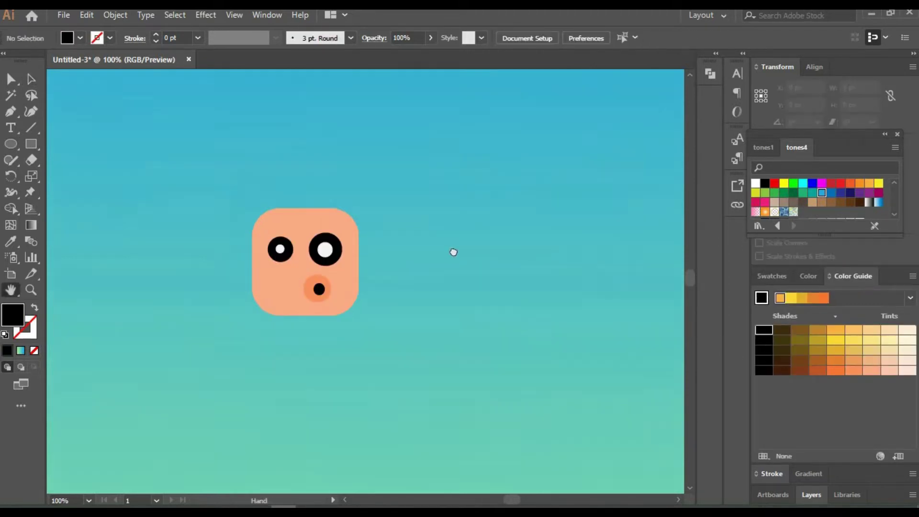
# Draw a dark blue hair rectangle above the head and curve it into a wavy shape
pyautogui.press('m')
pyautogui.moveTo(244, 196); pyautogui.dragTo(359, 239)
pyautogui.scroll(-3, 898, 220)
pyautogui.click(803, 211)
pyautogui.hotkey('shift', '`')
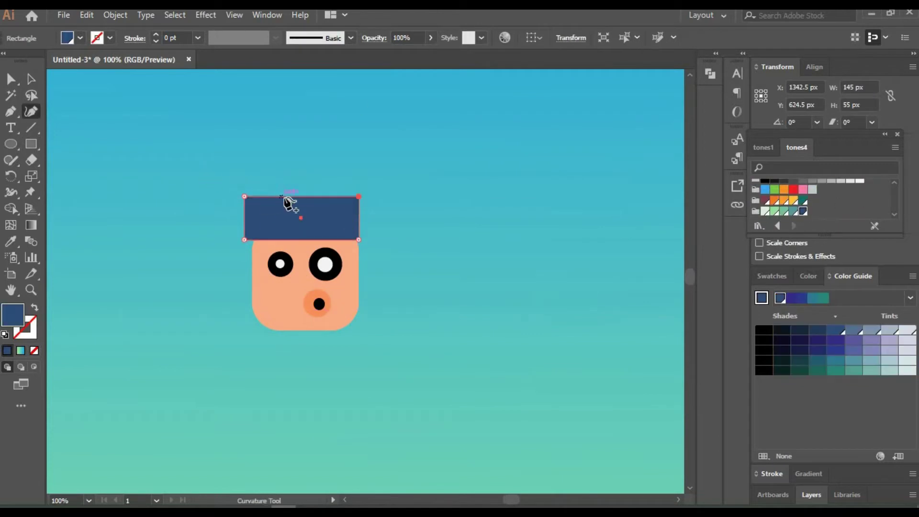
pyautogui.moveTo(245, 214); pyautogui.dragTo(232, 214)
pyautogui.click(313, 195)
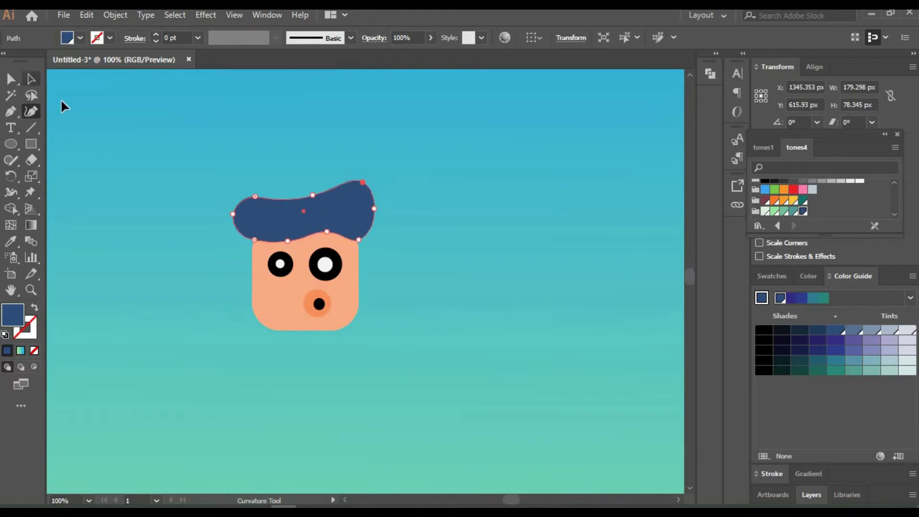
pyautogui.hotkey('ctrl', 'shift', 'a')
# Add a peach ear behind the face's right side and copy it to the left
pyautogui.press('l')
pyautogui.moveTo(355, 267); pyautogui.dragTo(366, 281)
pyautogui.press('i')
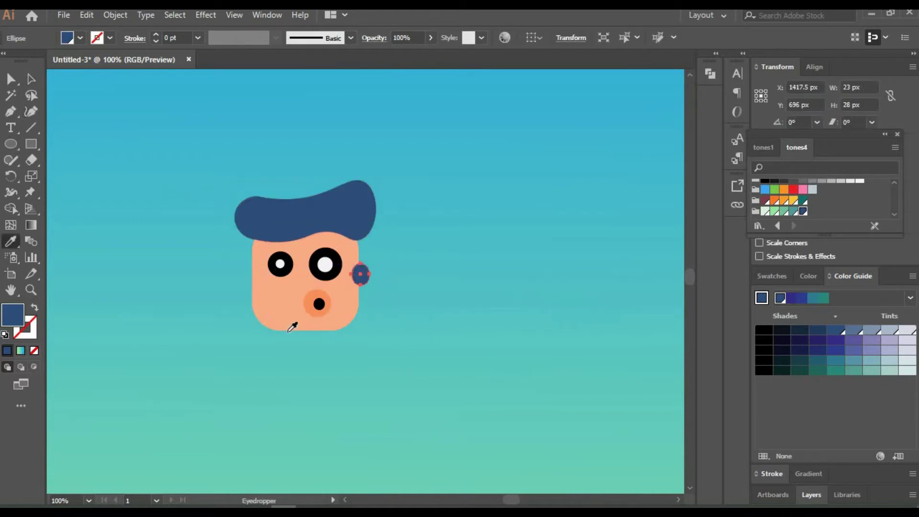
pyautogui.click(290, 329)
pyautogui.press('a')
pyautogui.rightClick(363, 272)
pyautogui.click(554, 463)
pyautogui.hotkey('ctrl', 'shift', 'a')
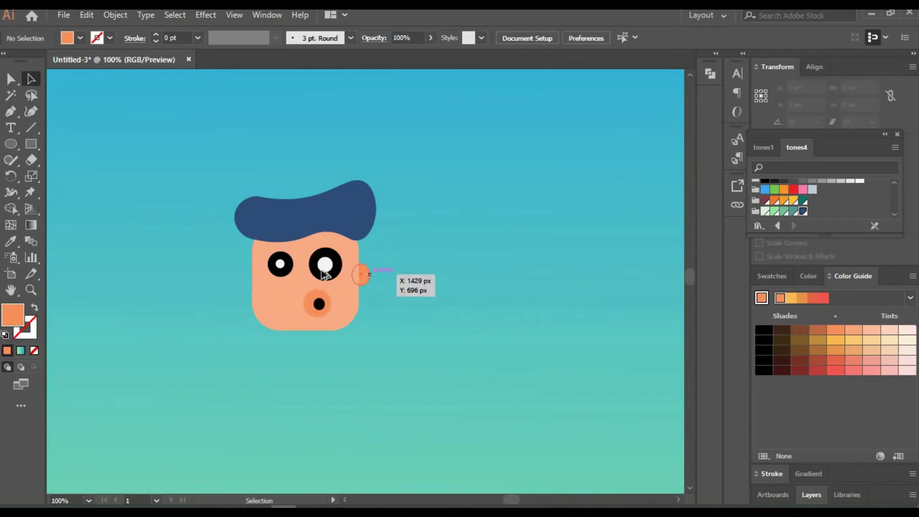
pyautogui.moveTo(370, 274); pyautogui.dragTo(252, 274)
pyautogui.moveTo(485, 323); pyautogui.dragTo(479, 203)
# Draw a pale green square body below the head and paint green bandage stripes on it
pyautogui.press('m')
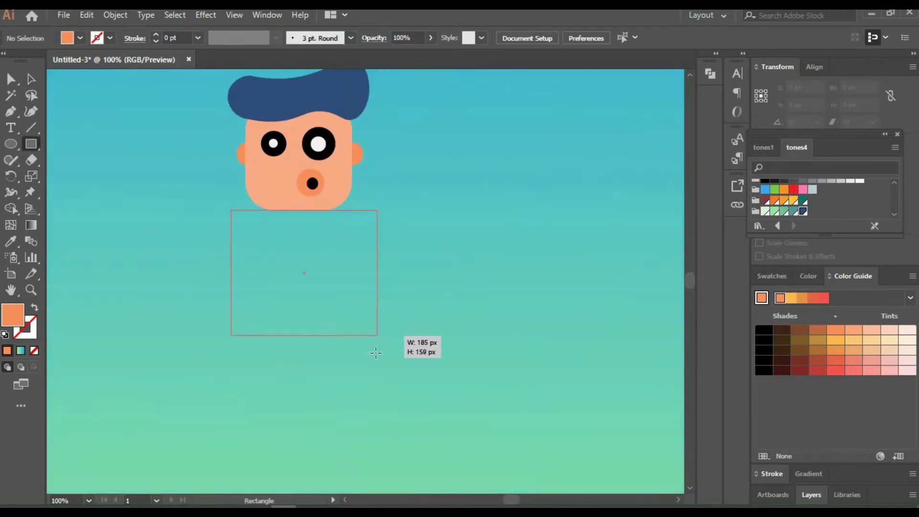
pyautogui.moveTo(231, 209); pyautogui.dragTo(376, 355)
pyautogui.press('b')
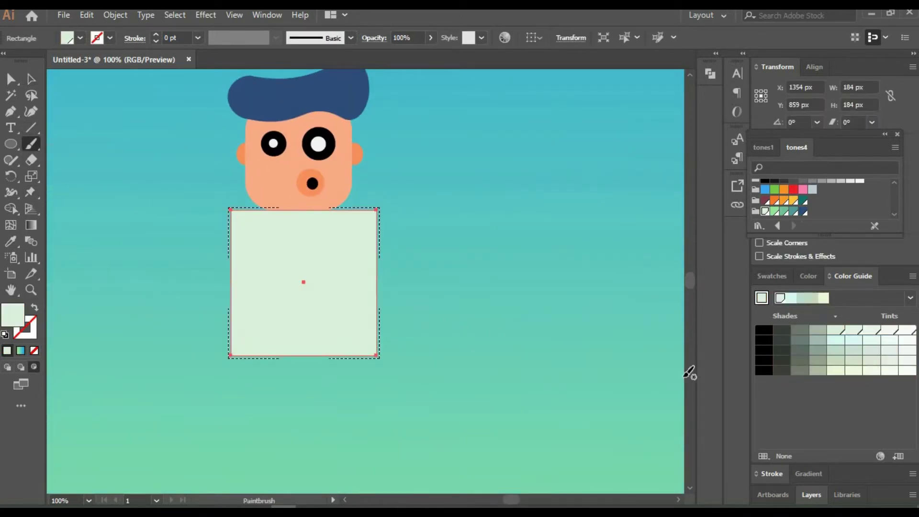
pyautogui.click(769, 346)
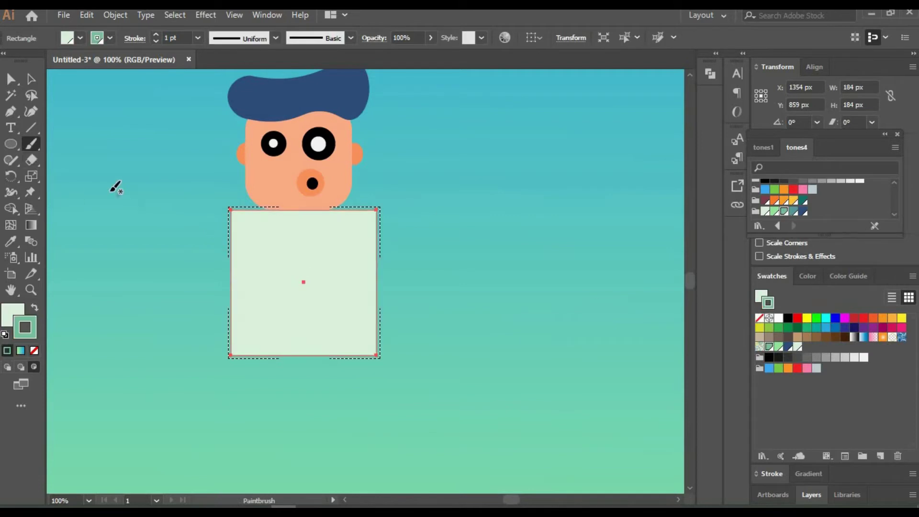
pyautogui.click(155, 42)
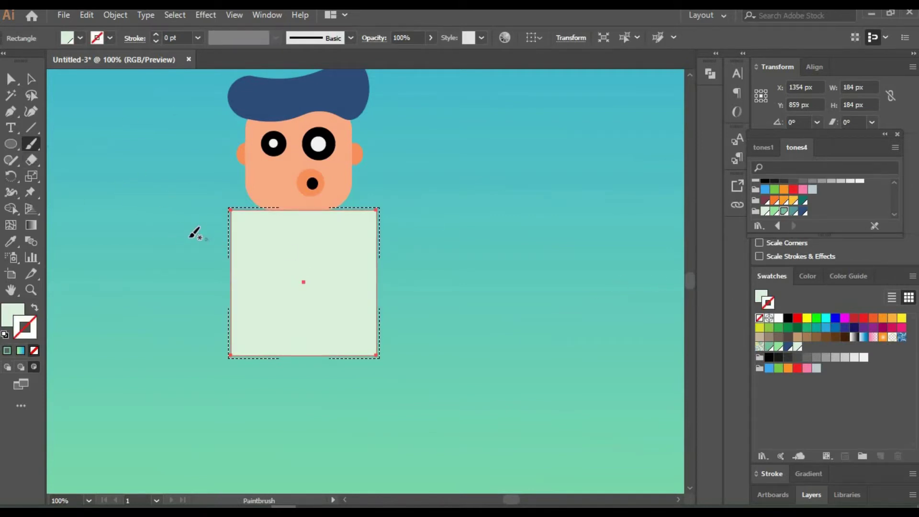
pyautogui.hotkey('ctrl', 'shift', 'a')
pyautogui.press('a')
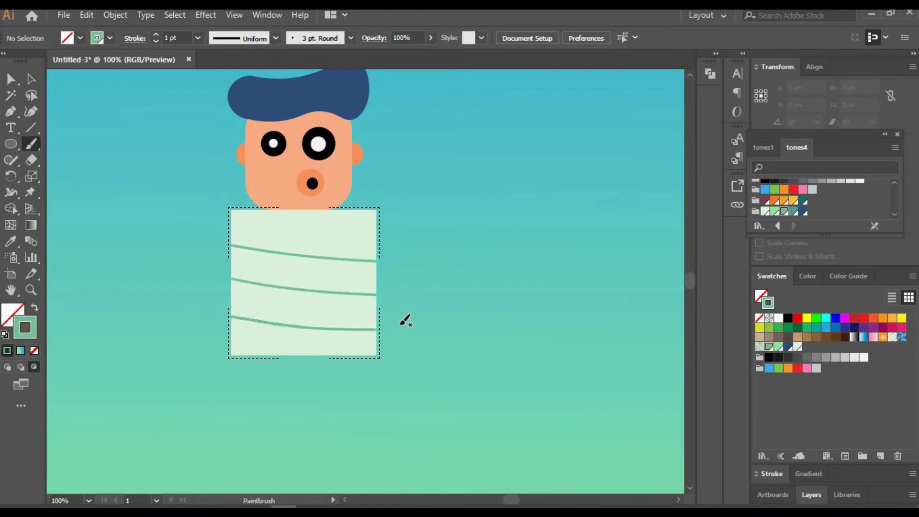
# Clip the stripes inside the body and round the body's corners
pyautogui.click(334, 338)
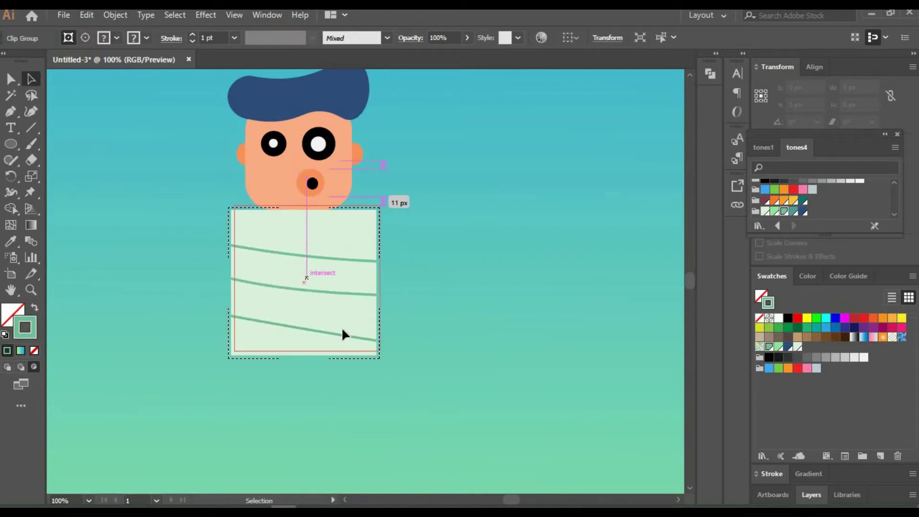
pyautogui.hotkey('ctrl', 'shift', 'a')
pyautogui.click(318, 250)
pyautogui.click(389, 268)
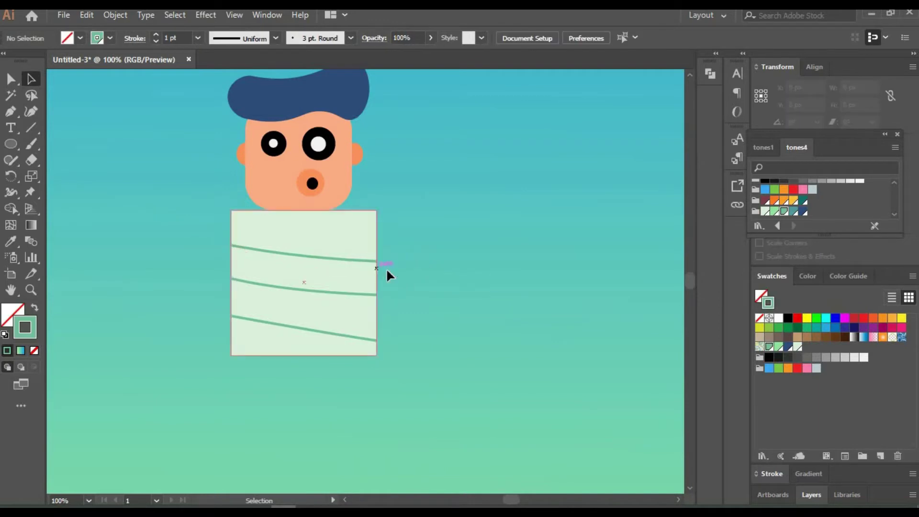
pyautogui.press('q')
pyautogui.click(336, 242)
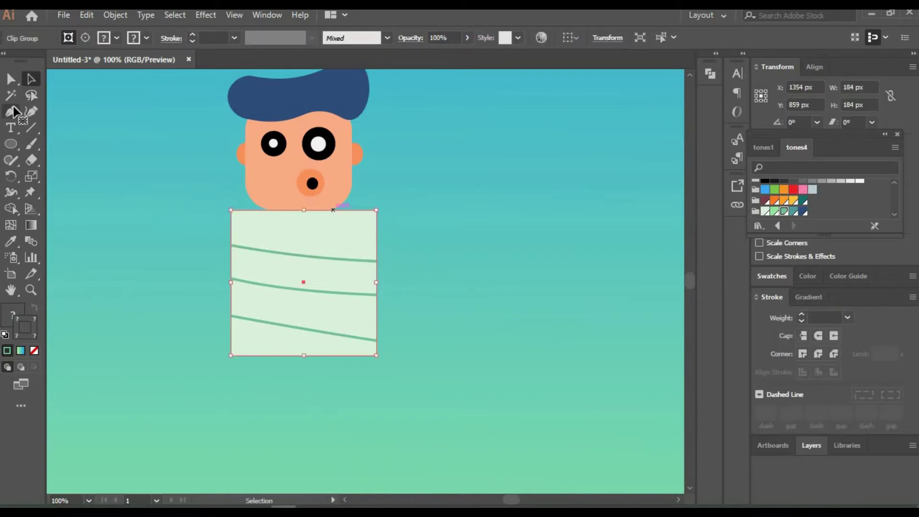
pyautogui.moveTo(242, 221); pyautogui.dragTo(260, 241)
pyautogui.click(229, 227)
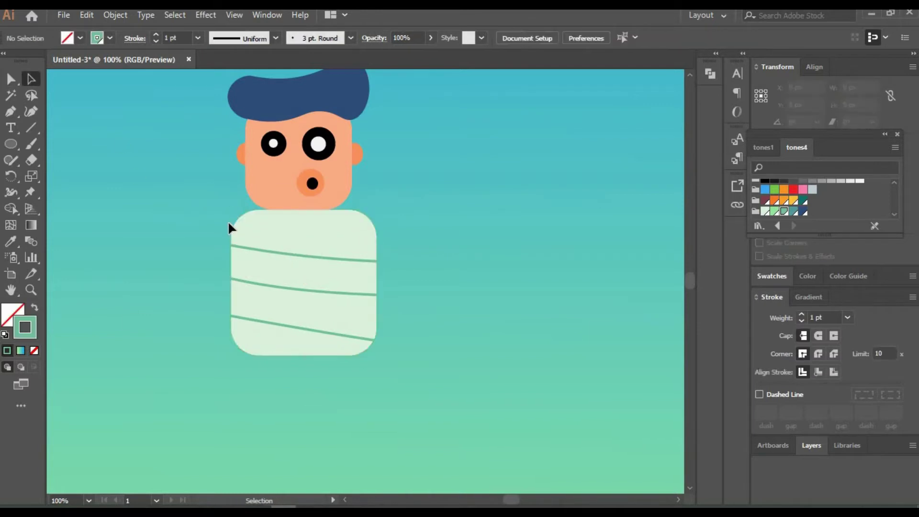
pyautogui.hotkey('shift', '`')
pyautogui.click(341, 262)
# Add a bend point to the bottom stripe and curve it up-left
pyautogui.click(303, 259)
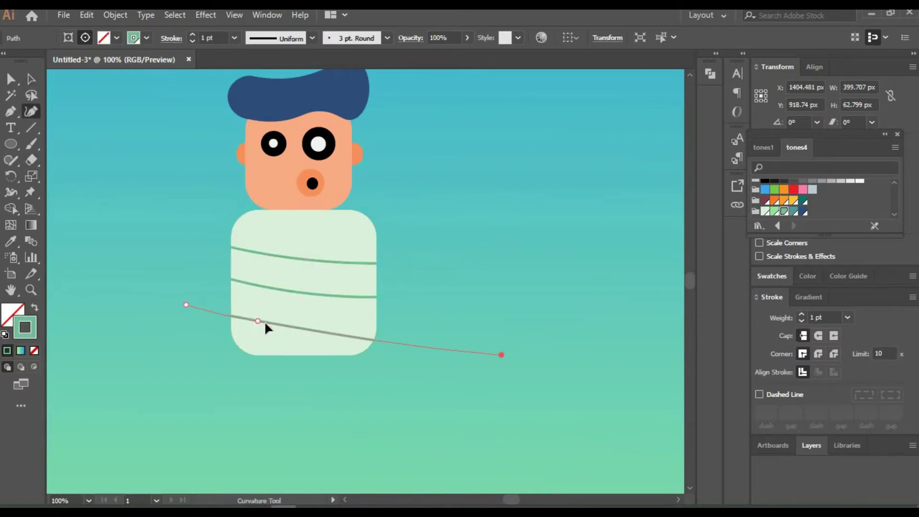
pyautogui.moveTo(297, 327); pyautogui.dragTo(288, 321)
pyautogui.press('v')
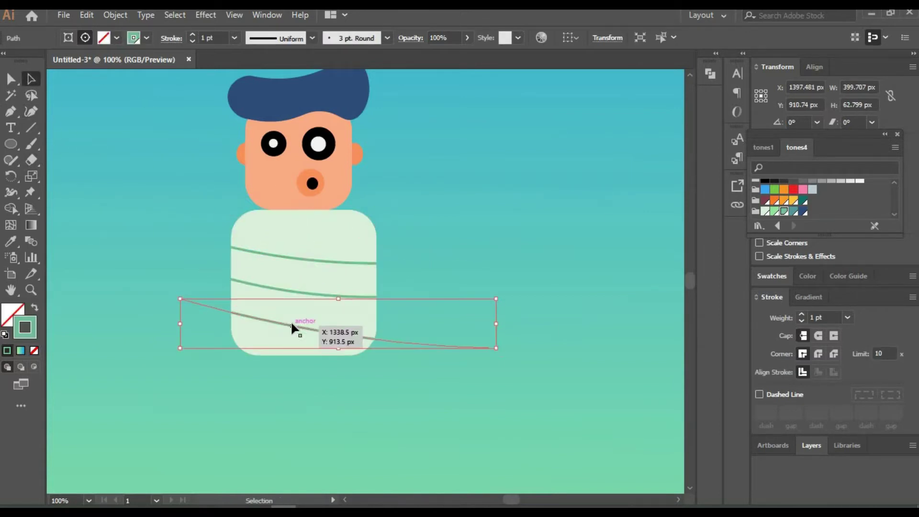
pyautogui.click(31, 78)
pyautogui.click(393, 342)
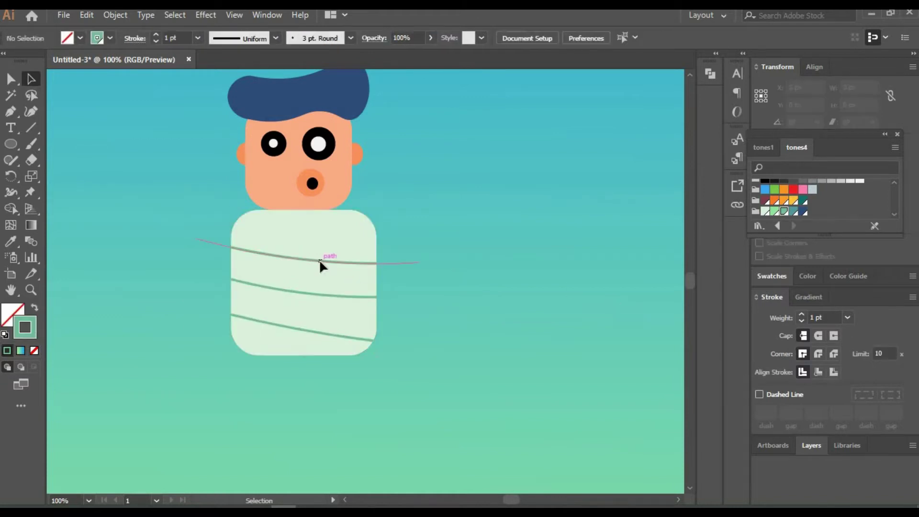
# Thicken the green stripes to 2 pt and touch up the bottom stripe's curve
pyautogui.click(193, 35)
pyautogui.hotkey('ctrl', 'shift', 'a')
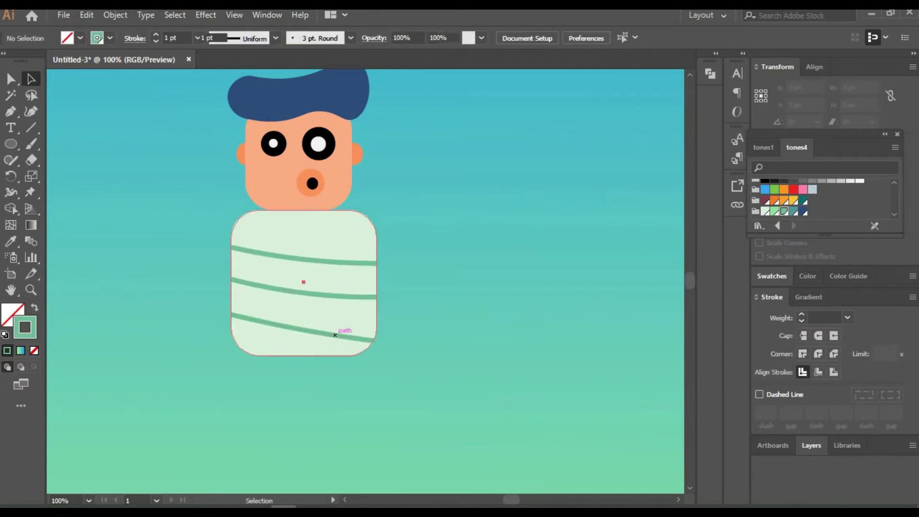
pyautogui.hotkey('shift', '`')
pyautogui.click(349, 338)
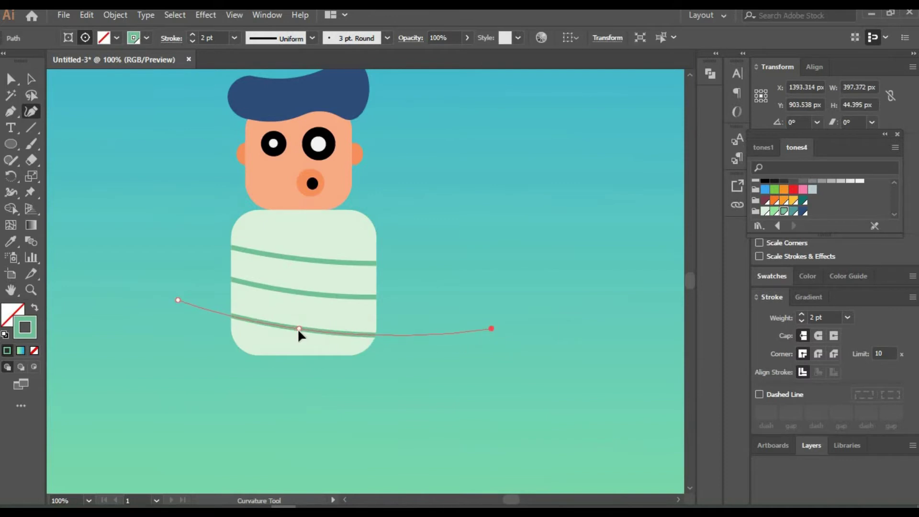
pyautogui.press('v')
pyautogui.click(400, 313)
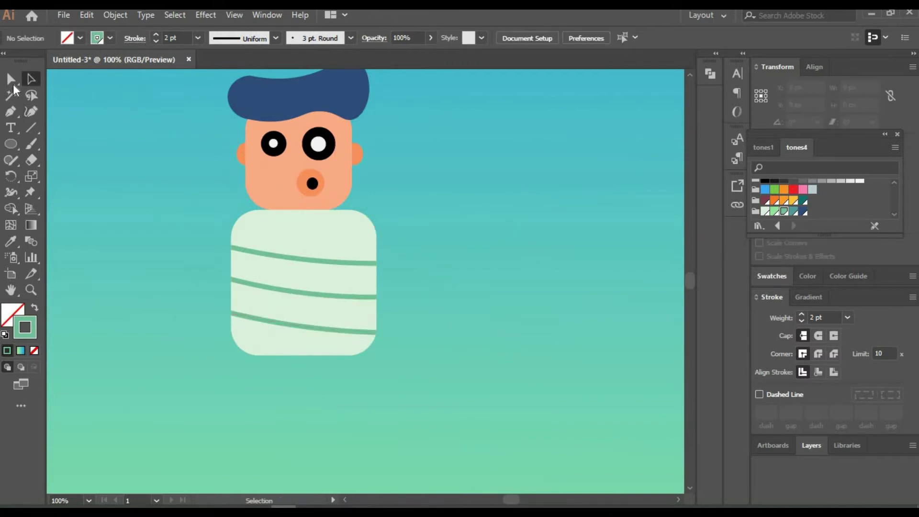
# Draw a tall narrow arm rectangle left of the torso
pyautogui.click(10, 144)
pyautogui.moveTo(182, 214); pyautogui.dragTo(214, 296)
pyautogui.click(771, 276)
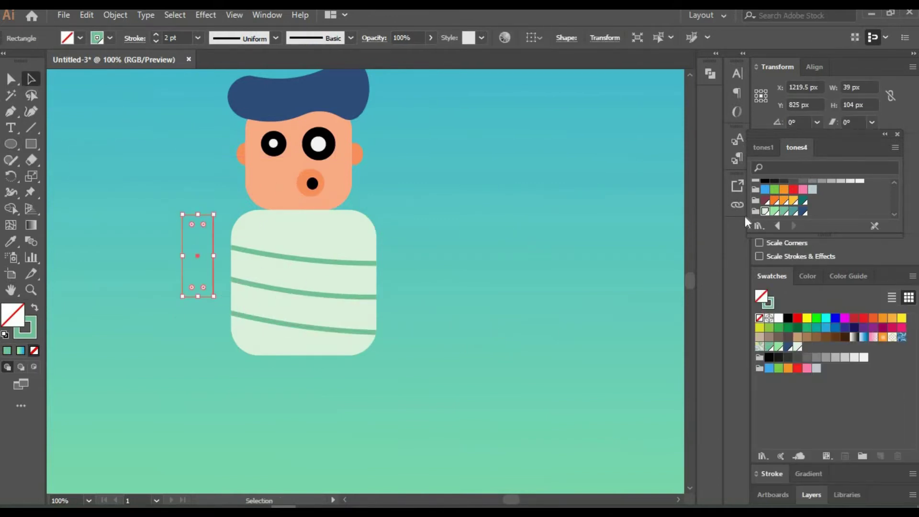
# Round the arm rectangle's top corners and paint bandage stripes across it
pyautogui.press(',')
pyautogui.moveTo(205, 215)
pyautogui.mouseDown()
pyautogui.moveTo(203, 204)
pyautogui.moveTo(212, 235)
pyautogui.mouseUp()
pyautogui.moveTo(182, 256); pyautogui.dragTo(205, 263)
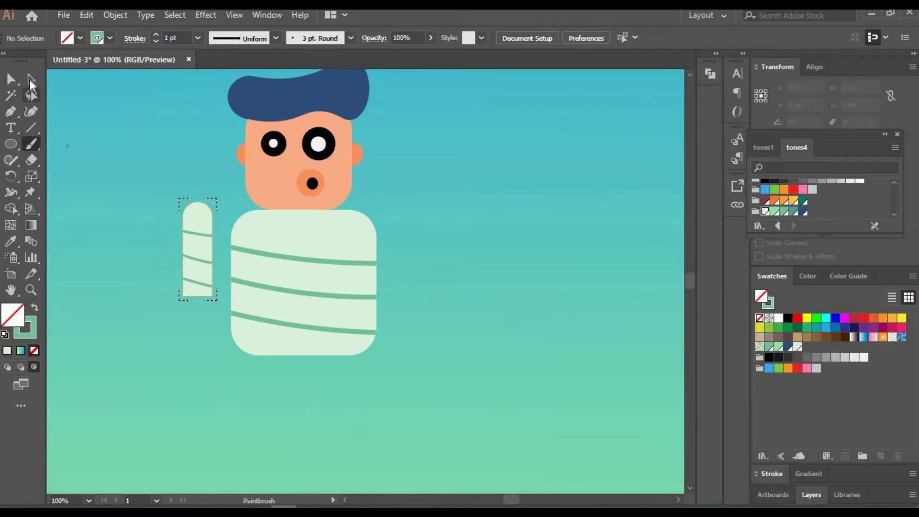
# Tilt the arm about 17° and move it onto the torso's left shoulder
pyautogui.moveTo(218, 210)
pyautogui.mouseDown()
pyautogui.moveTo(199, 204)
pyautogui.moveTo(246, 204)
pyautogui.mouseUp()
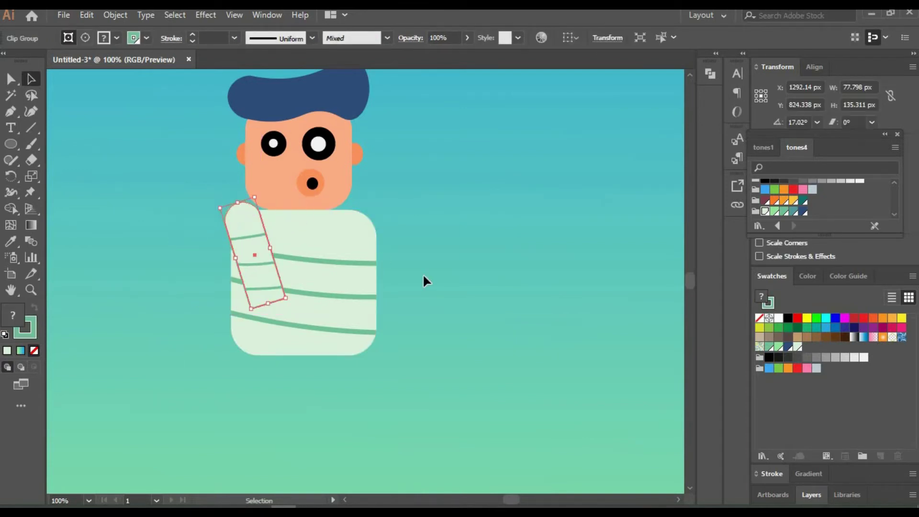
pyautogui.click(176, 100)
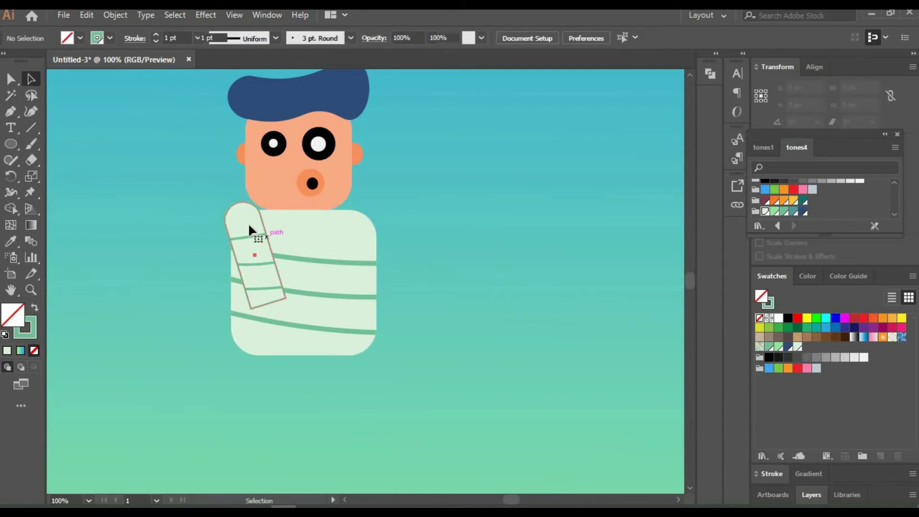
pyautogui.click(232, 41)
pyautogui.click(177, 102)
pyautogui.moveTo(254, 234); pyautogui.dragTo(198, 231)
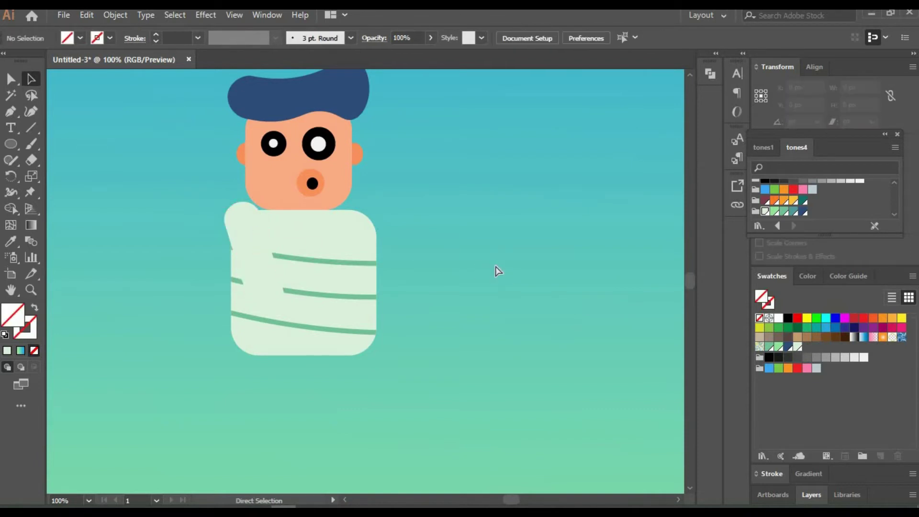
# Give the arm a thin 1 pt outline, undoing stray moves and fill changes
pyautogui.click(758, 475)
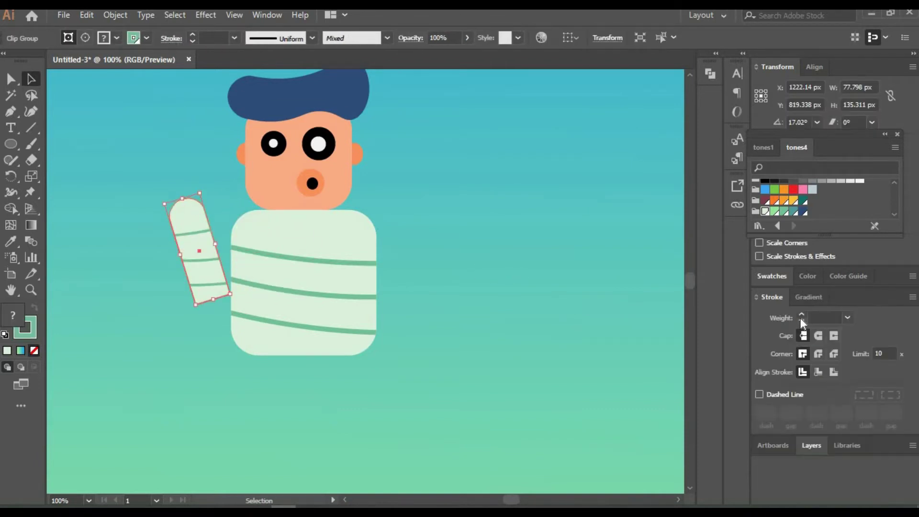
pyautogui.click(196, 217)
pyautogui.hotkey('ctrl', 'z')
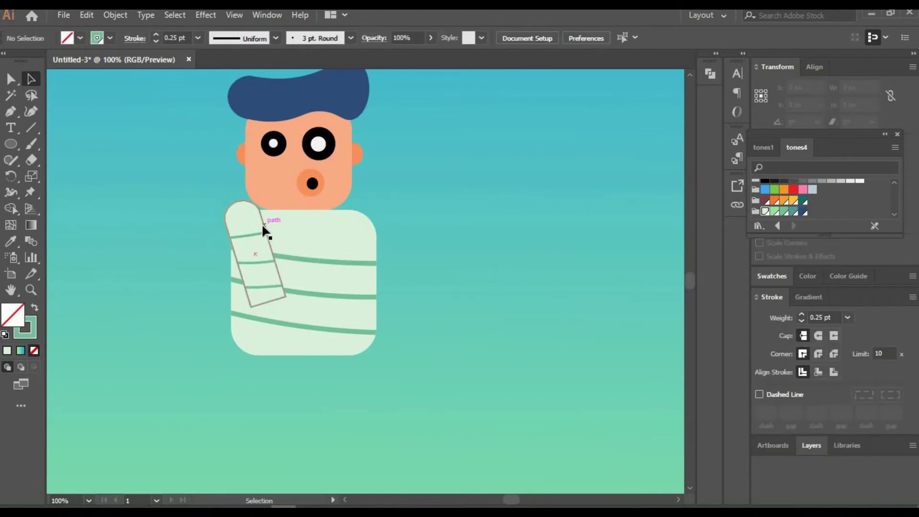
pyautogui.click(261, 223)
pyautogui.click(116, 38)
pyautogui.click(32, 60)
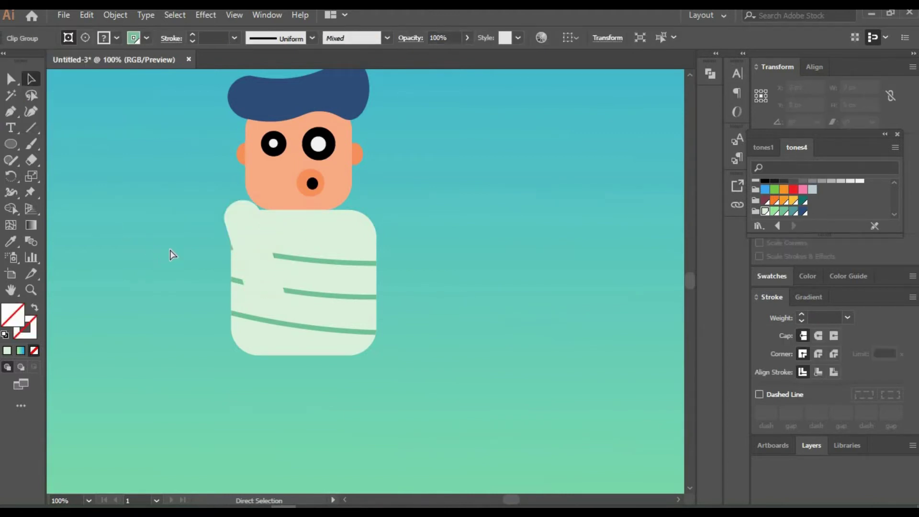
pyautogui.hotkey('ctrl', 'z')
# Draw a peach forearm rectangle, rotate it onto the body, and send it behind the sleeve
pyautogui.click(515, 277)
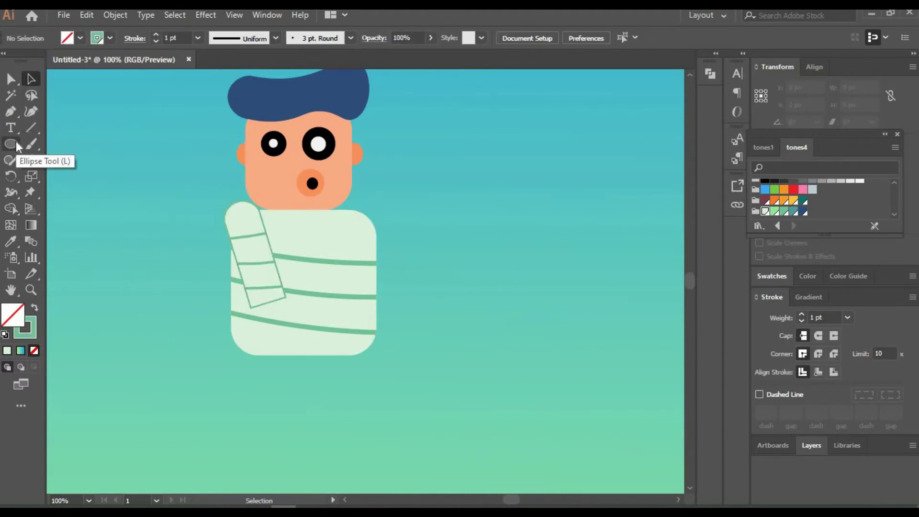
pyautogui.click(31, 143)
pyautogui.moveTo(308, 232)
pyautogui.mouseDown()
pyautogui.moveTo(452, 261)
pyautogui.moveTo(407, 280)
pyautogui.mouseUp()
pyautogui.moveTo(335, 287); pyautogui.dragTo(302, 279)
pyautogui.rightClick(302, 280)
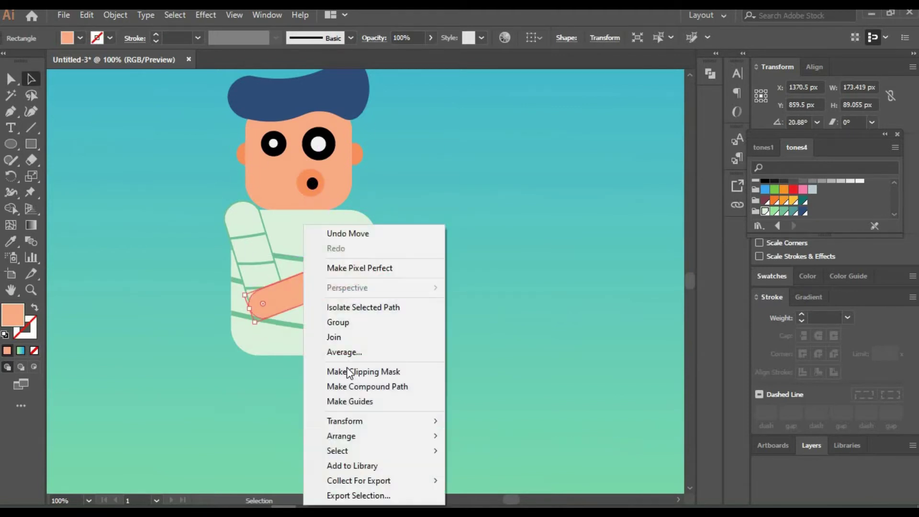
pyautogui.click(483, 465)
pyautogui.rightClick(248, 226)
pyautogui.press('Escape')
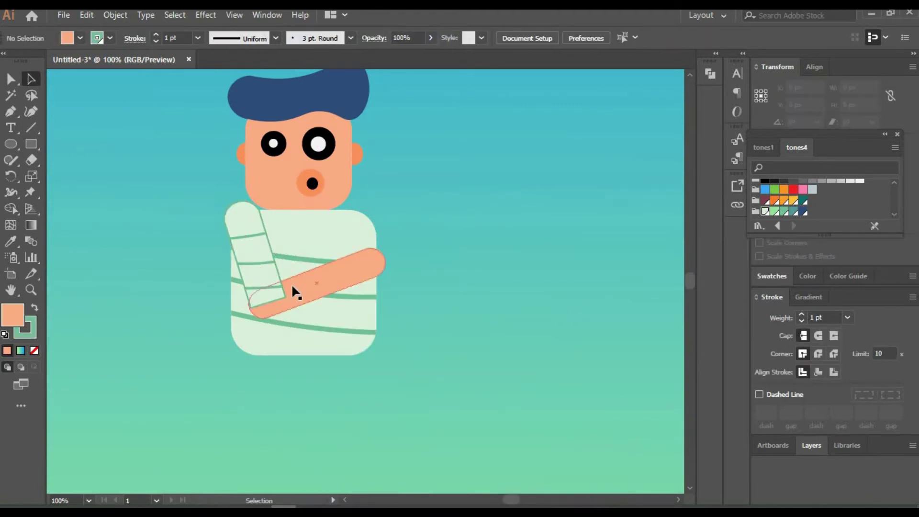
# Adjust the forearm's tilt and add a copy angled up-right behind the shirt
pyautogui.moveTo(291, 284); pyautogui.dragTo(287, 280)
pyautogui.moveTo(378, 260); pyautogui.dragTo(407, 242)
pyautogui.moveTo(370, 267)
pyautogui.mouseDown()
pyautogui.moveTo(320, 273)
pyautogui.moveTo(403, 225)
pyautogui.mouseUp()
pyautogui.rightClick(403, 224)
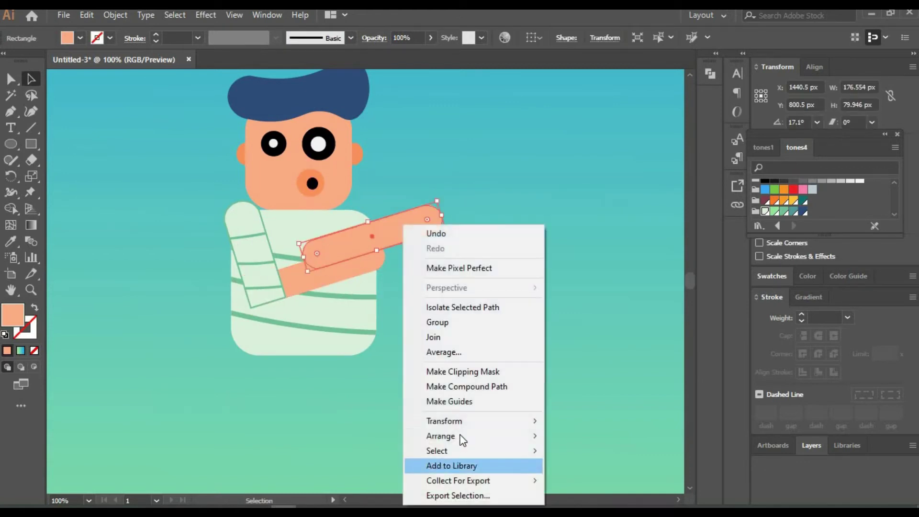
pyautogui.click(584, 465)
pyautogui.click(437, 273)
pyautogui.moveTo(438, 272); pyautogui.dragTo(430, 220)
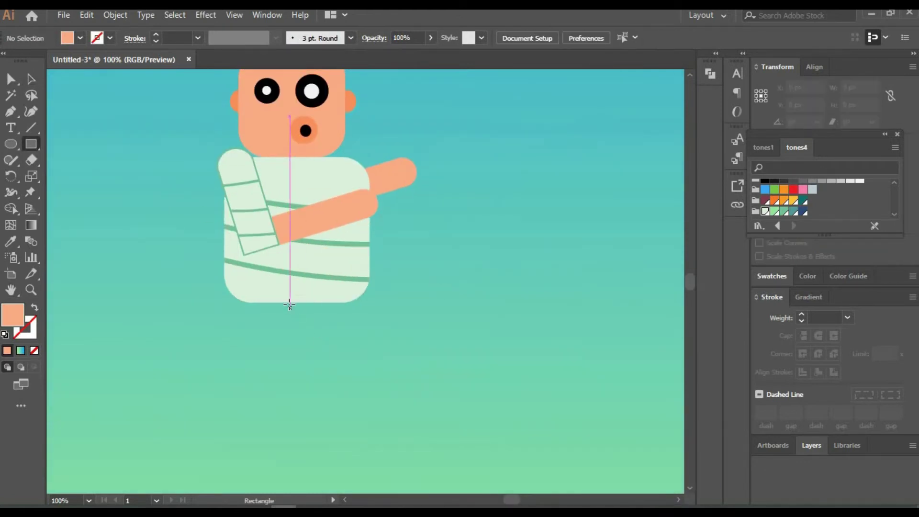
# Draw a small blue rounded rectangle below the shirt for the shorts and duplicate it to the right
pyautogui.moveTo(290, 303); pyautogui.dragTo(346, 330)
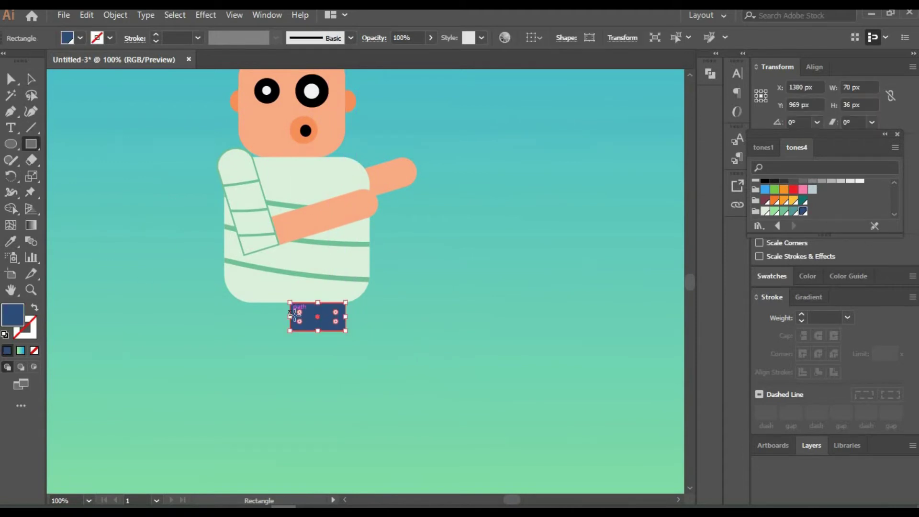
pyautogui.press('a')
pyautogui.click(312, 334)
pyautogui.click(302, 318)
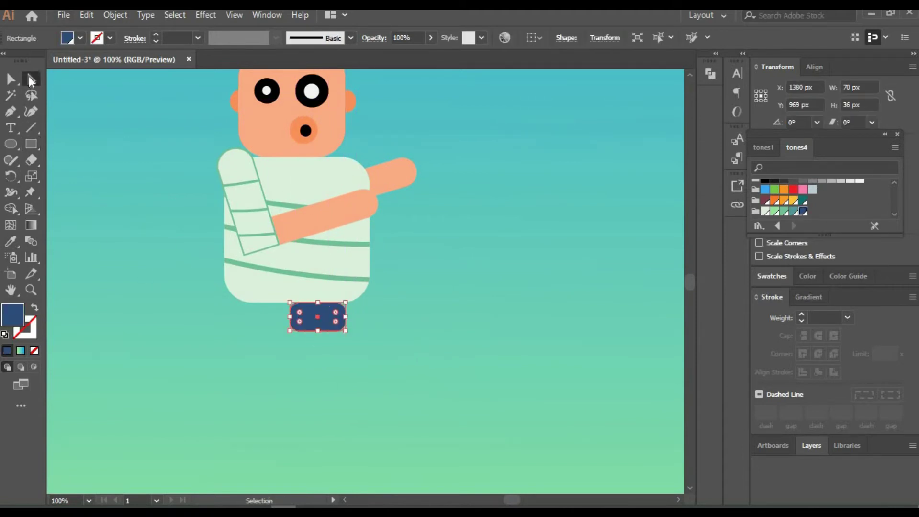
pyautogui.moveTo(335, 317); pyautogui.dragTo(349, 316)
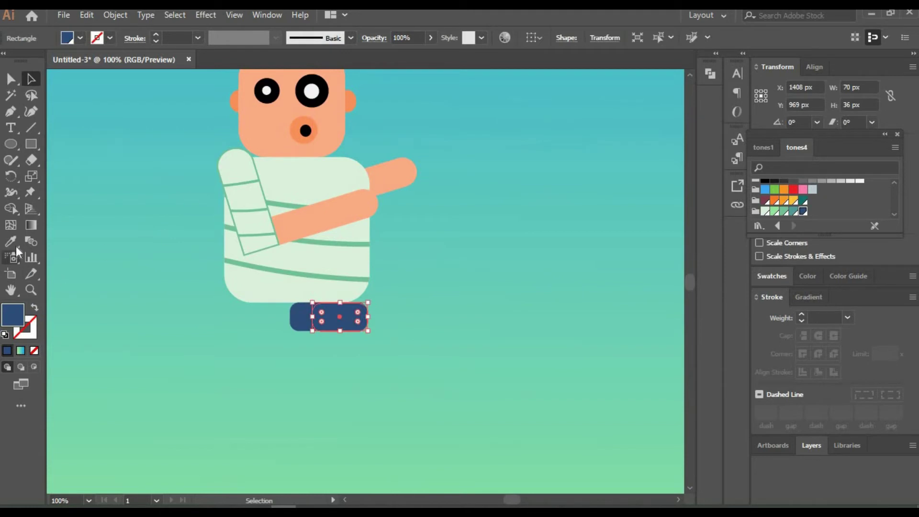
# Eyedrop the arm's peach colour onto the copy, send it behind the blue piece and nudge it right
pyautogui.click(11, 241)
pyautogui.click(311, 215)
pyautogui.rightClick(313, 318)
pyautogui.click(492, 279)
pyautogui.moveTo(359, 324); pyautogui.dragTo(363, 324)
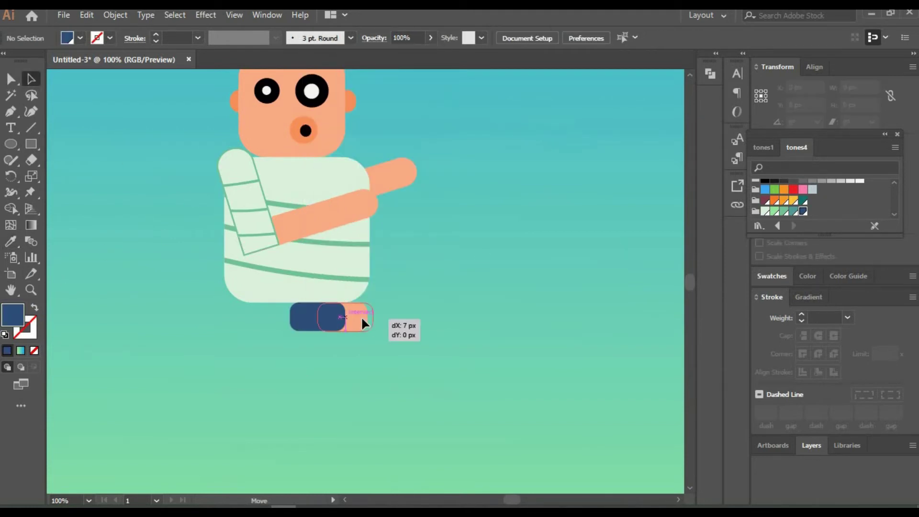
# Select both shorts-and-leg pieces and try the Reflect settings, then cancel
pyautogui.keyDown('shift'); pyautogui.click(306, 317); pyautogui.keyUp('shift')
pyautogui.rightClick(367, 319)
pyautogui.click(547, 289)
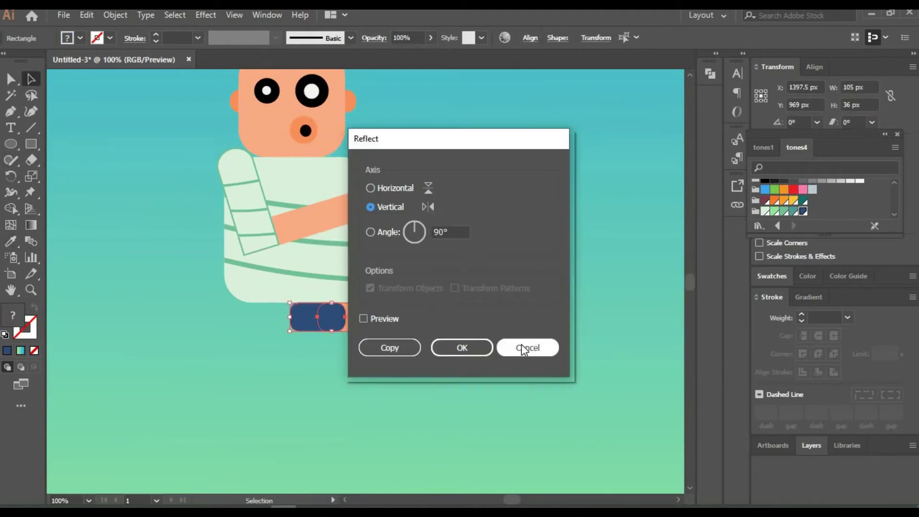
pyautogui.click(524, 349)
# Rotate the pieces 90° with preview on, then undo the rotation
pyautogui.rightClick(339, 317)
pyautogui.click(527, 263)
pyautogui.click(392, 282)
pyautogui.click(440, 230)
pyautogui.press('BackSpace')
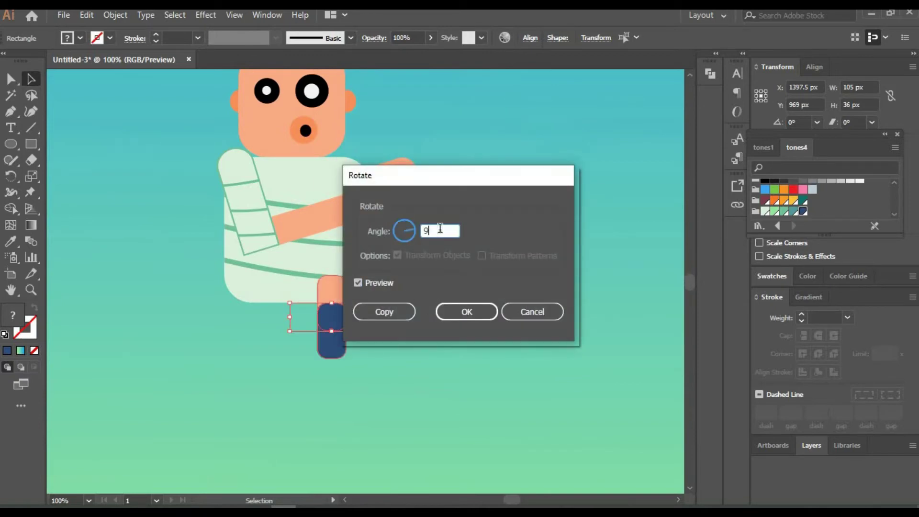
pyautogui.write('-90')
pyautogui.click(467, 312)
pyautogui.rightClick(340, 319)
pyautogui.click(386, 68)
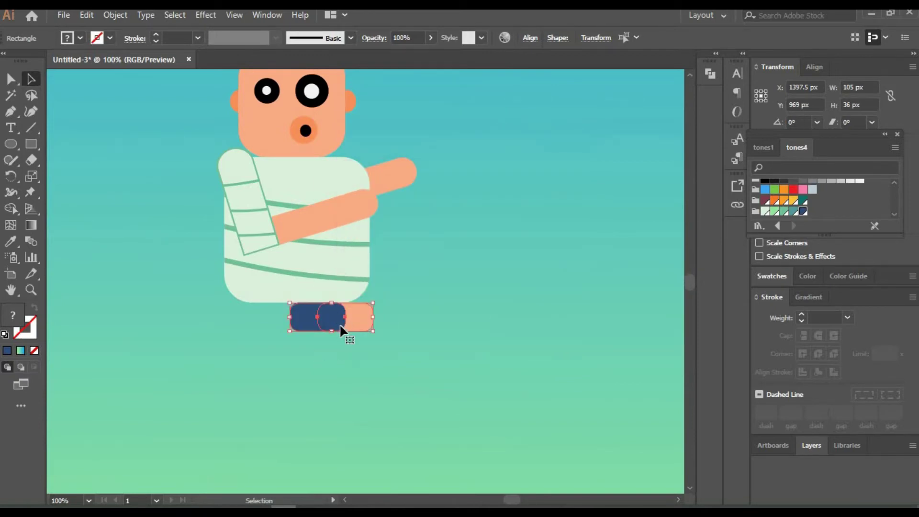
# Make a -90° rotated vertical copy of the leg with Transform > Rotate
pyautogui.rightClick(341, 328)
pyautogui.click(352, 322)
pyautogui.rightClick(353, 322)
pyautogui.click(322, 324)
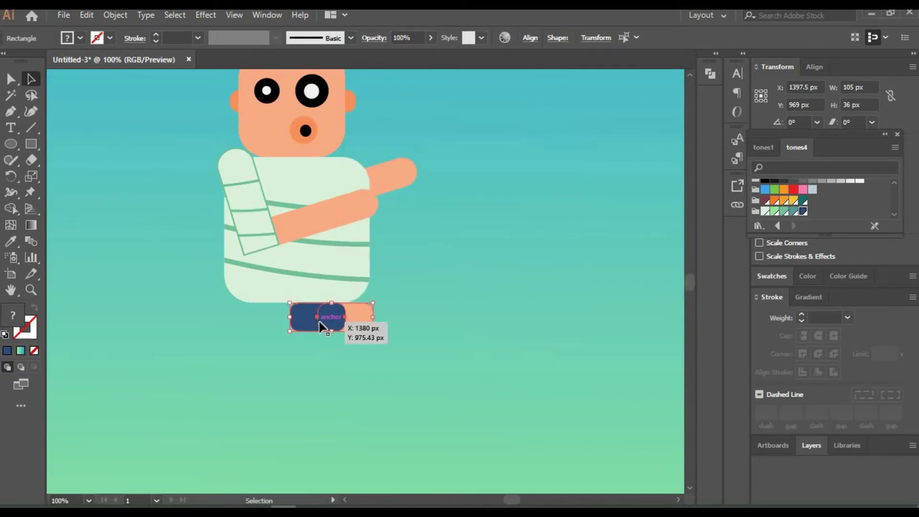
pyautogui.rightClick(322, 324)
pyautogui.click(503, 269)
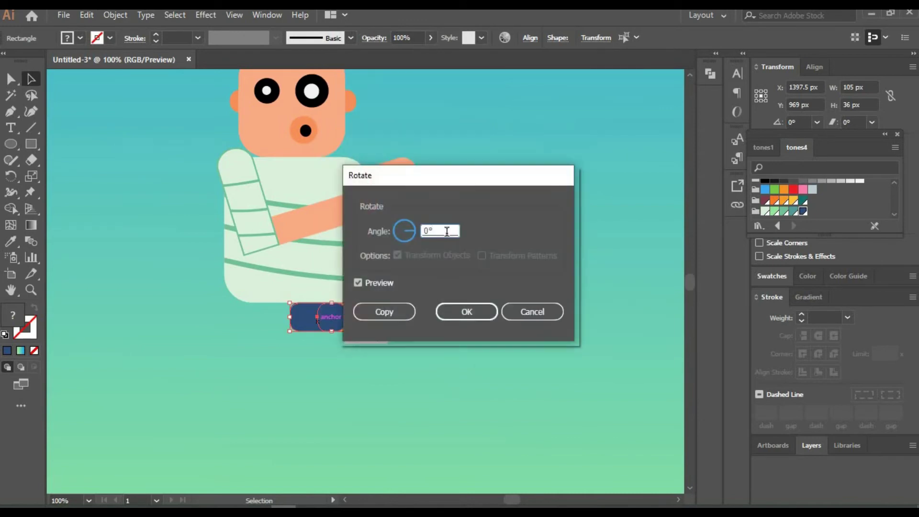
pyautogui.click(374, 319)
# Move the vertical leg to the left, below the torso, and send it behind the body
pyautogui.moveTo(317, 316)
pyautogui.mouseDown()
pyautogui.moveTo(263, 340)
pyautogui.moveTo(270, 330)
pyautogui.mouseUp()
pyautogui.rightClick(260, 334)
pyautogui.click(466, 310)
pyautogui.click(254, 340)
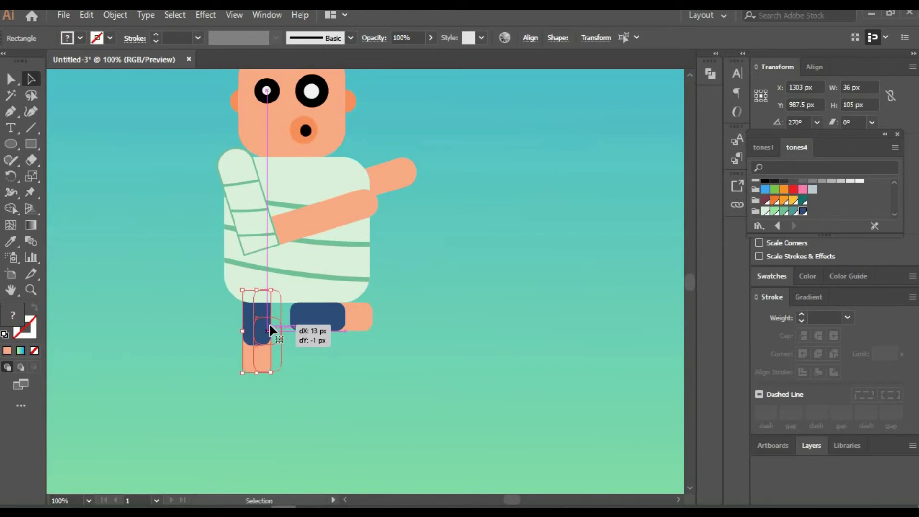
pyautogui.click(441, 353)
pyautogui.moveTo(486, 321); pyautogui.dragTo(473, 328)
# Zoom out to 25% and enlarge the whole character on the artboard
pyautogui.write('25')
pyautogui.press('Return')
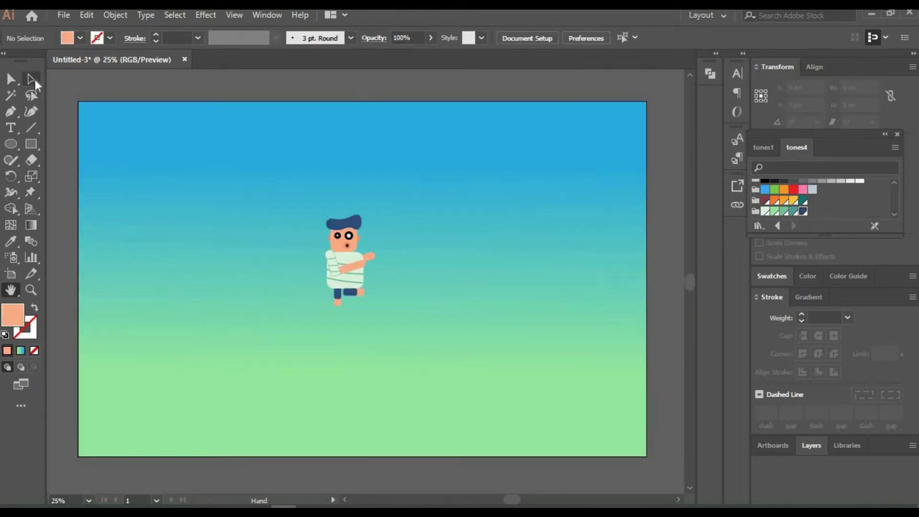
pyautogui.click(31, 79)
pyautogui.moveTo(282, 265); pyautogui.dragTo(312, 222)
pyautogui.click(359, 252)
pyautogui.hotkey('ctrl', 'a')
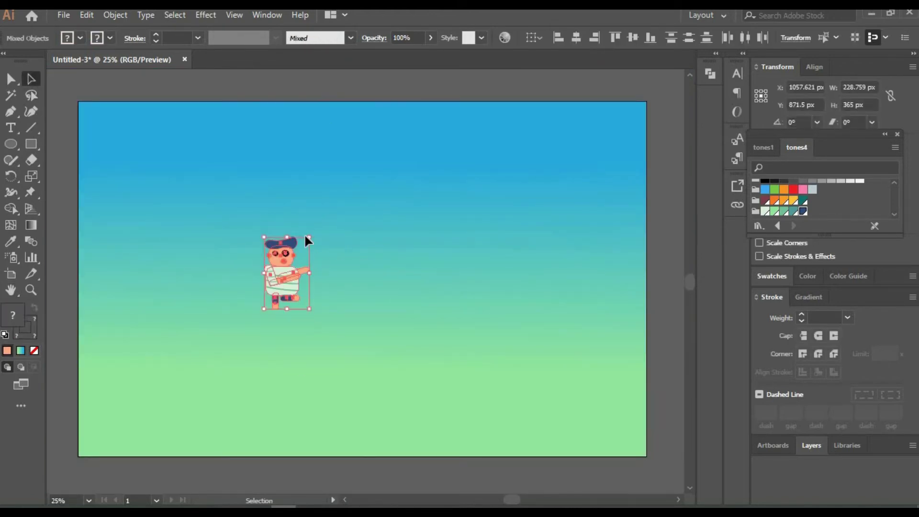
pyautogui.moveTo(300, 246); pyautogui.dragTo(310, 233)
pyautogui.click(343, 261)
# Draw a white rectangle at the character's lower right and curve its edges into a puffy cloud
pyautogui.moveTo(396, 335); pyautogui.dragTo(400, 336)
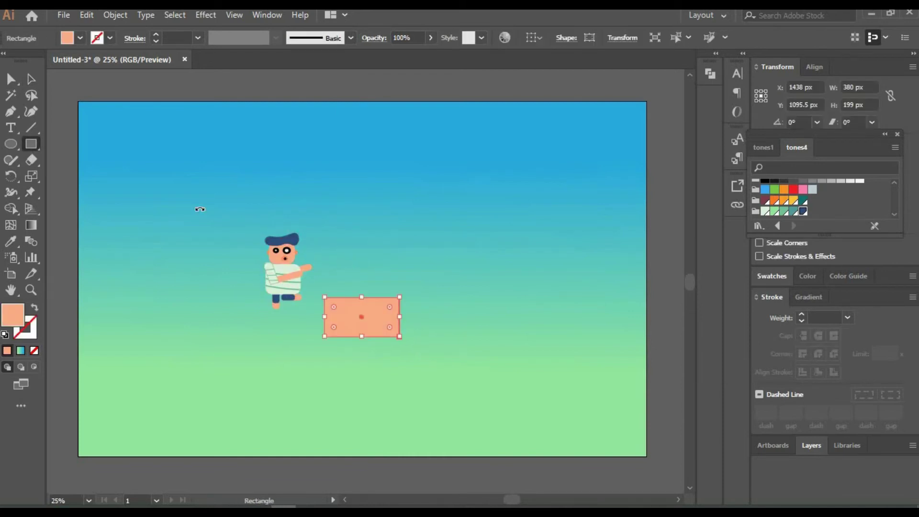
pyautogui.click(772, 276)
pyautogui.click(779, 318)
pyautogui.hotkey('shift', '`')
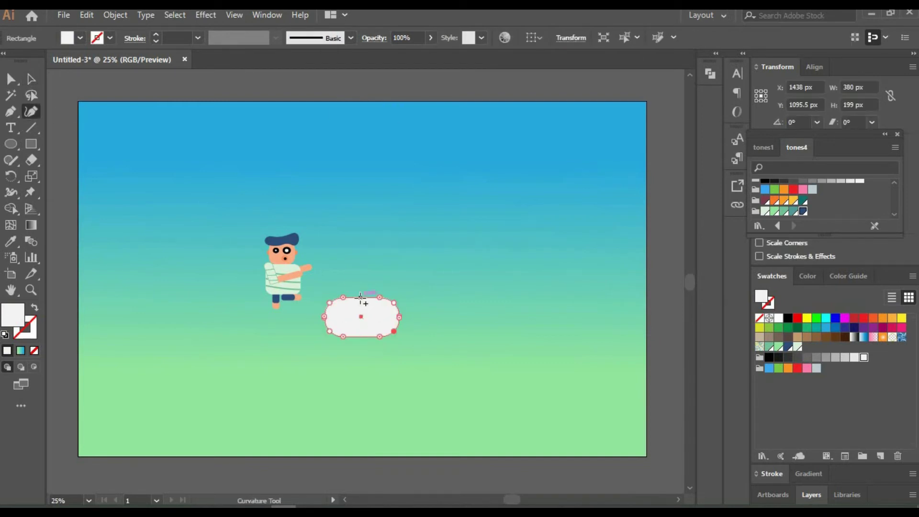
pyautogui.moveTo(361, 297)
pyautogui.mouseDown()
pyautogui.moveTo(363, 278)
pyautogui.moveTo(334, 300)
pyautogui.mouseUp()
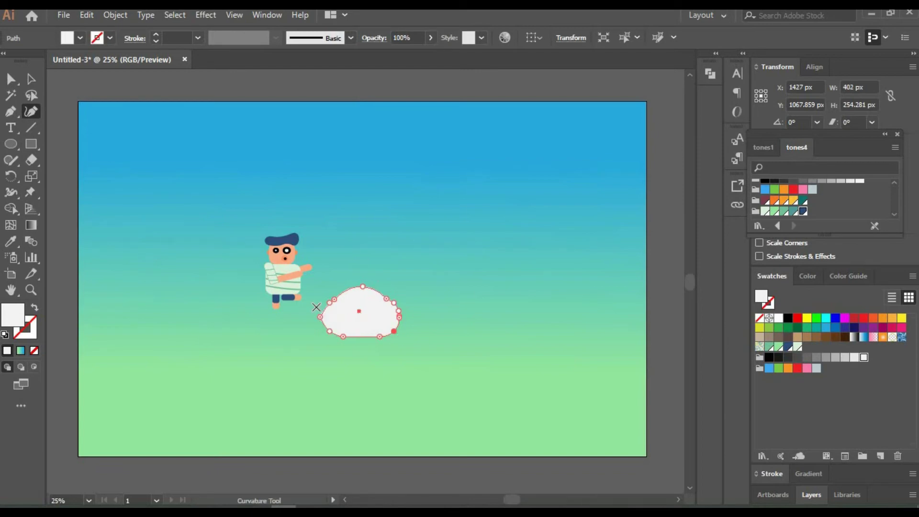
pyautogui.hotkey('ctrl', 'z')
pyautogui.hotkey('ctrl', 'z')
pyautogui.hotkey('ctrl', 'z')
pyautogui.hotkey('ctrl', 'z')
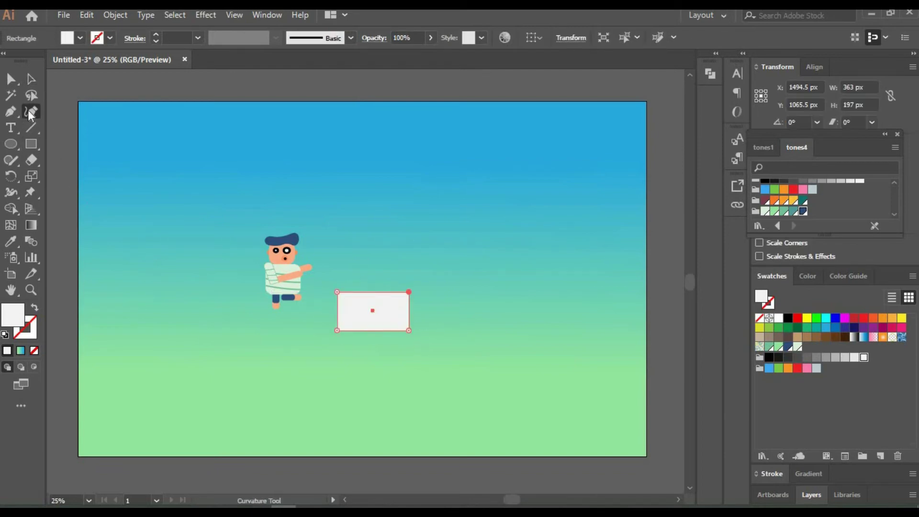
pyautogui.moveTo(373, 292); pyautogui.dragTo(369, 281)
pyautogui.moveTo(337, 310); pyautogui.dragTo(326, 309)
pyautogui.moveTo(373, 331); pyautogui.dragTo(371, 340)
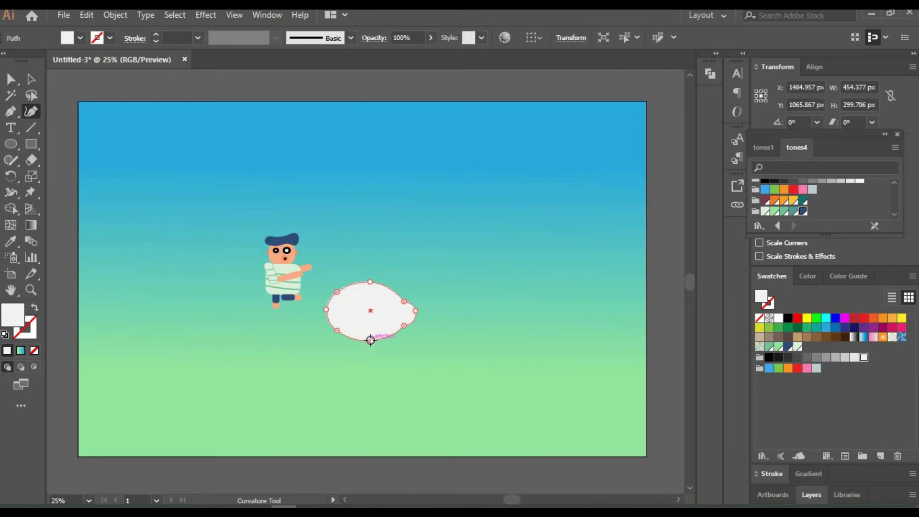
# Add a 60%-opacity back puff to the cloud and place smaller copies to the upper right
pyautogui.click(31, 78)
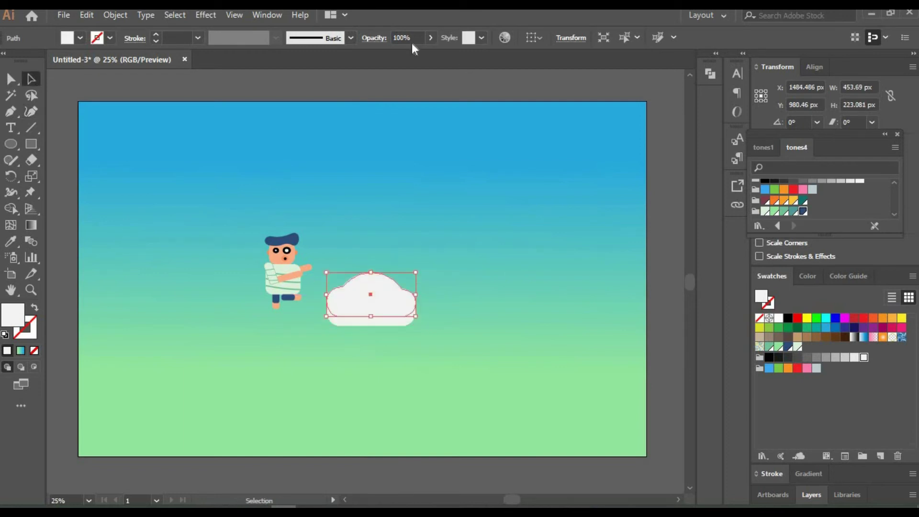
pyautogui.click(401, 37)
pyautogui.write('60')
pyautogui.press('Return')
pyautogui.moveTo(415, 282)
pyautogui.mouseDown()
pyautogui.moveTo(354, 312)
pyautogui.moveTo(479, 262)
pyautogui.moveTo(582, 247)
pyautogui.moveTo(602, 231)
pyautogui.mouseUp()
pyautogui.hotkey('ctrl', 'shift', 'a')
pyautogui.click(368, 330)
pyautogui.hotkey('ctrl', 'shift', 'a')
# Draw a circle above the top-right cloud for the key ring
pyautogui.hotkey('ctrl', '1')
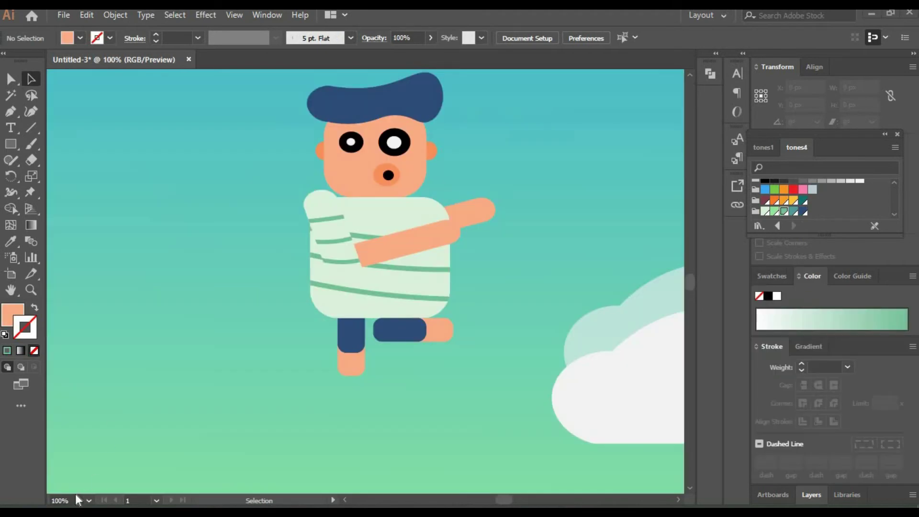
pyautogui.hotkey('ctrl', '-')
pyautogui.hotkey('ctrl', '-')
pyautogui.hotkey('ctrl', '-')
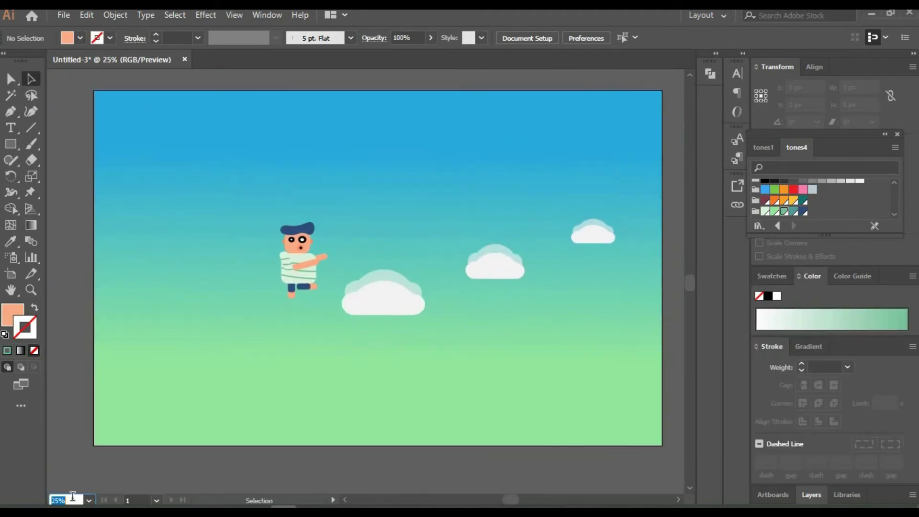
pyautogui.scroll(5, 404, 267)
pyautogui.scroll(-2, 392, 382)
pyautogui.press('l')
pyautogui.moveTo(384, 162); pyautogui.dragTo(471, 248)
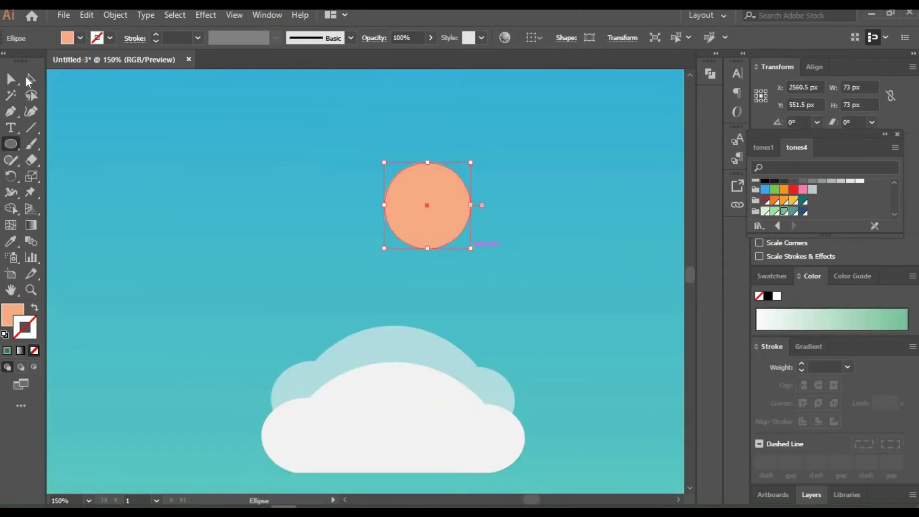
# Turn the circle into a yellow 11 pt outline ring and shift it right
pyautogui.click(29, 80)
pyautogui.click(771, 276)
pyautogui.click(793, 201)
pyautogui.click(80, 38)
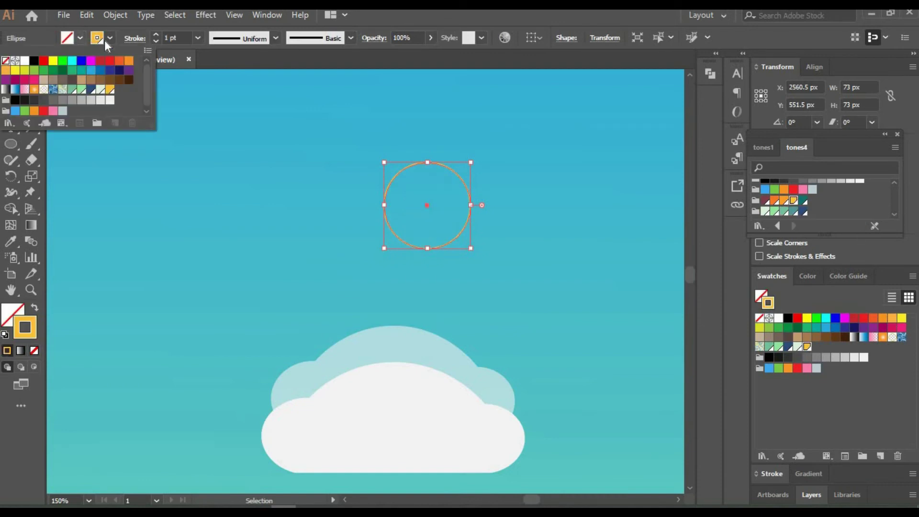
pyautogui.hotkey('shift', 'x')
pyautogui.moveTo(442, 206); pyautogui.dragTo(455, 199)
pyautogui.click(240, 202)
# Add a narrow yellow bar without stroke as a diagonal key shaft attached to the ring
pyautogui.press('m')
pyautogui.moveTo(275, 171)
pyautogui.mouseDown()
pyautogui.moveTo(310, 275)
pyautogui.moveTo(309, 316)
pyautogui.mouseUp()
pyautogui.click(80, 37)
pyautogui.click(153, 102)
pyautogui.press('/')
pyautogui.press('a')
pyautogui.moveTo(309, 171); pyautogui.dragTo(402, 258)
pyautogui.moveTo(332, 212); pyautogui.dragTo(410, 240)
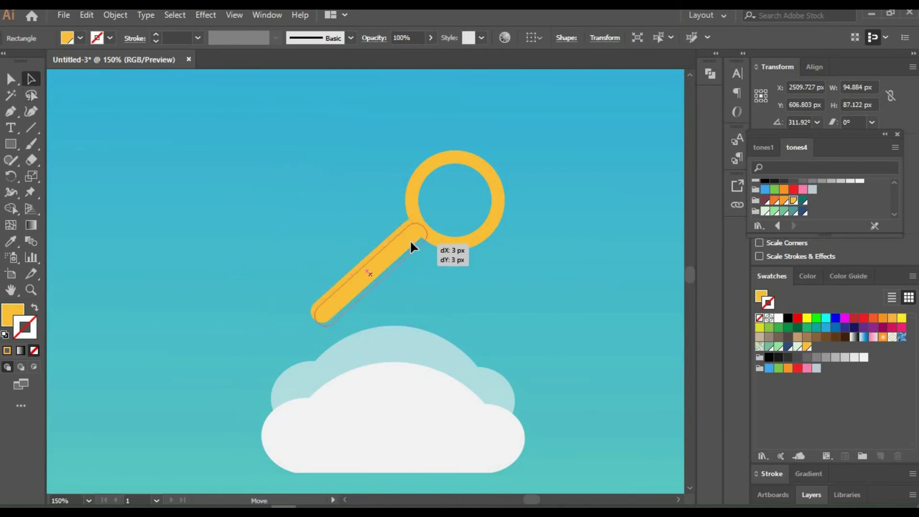
pyautogui.click(465, 231)
pyautogui.moveTo(465, 234); pyautogui.dragTo(464, 231)
pyautogui.click(434, 242)
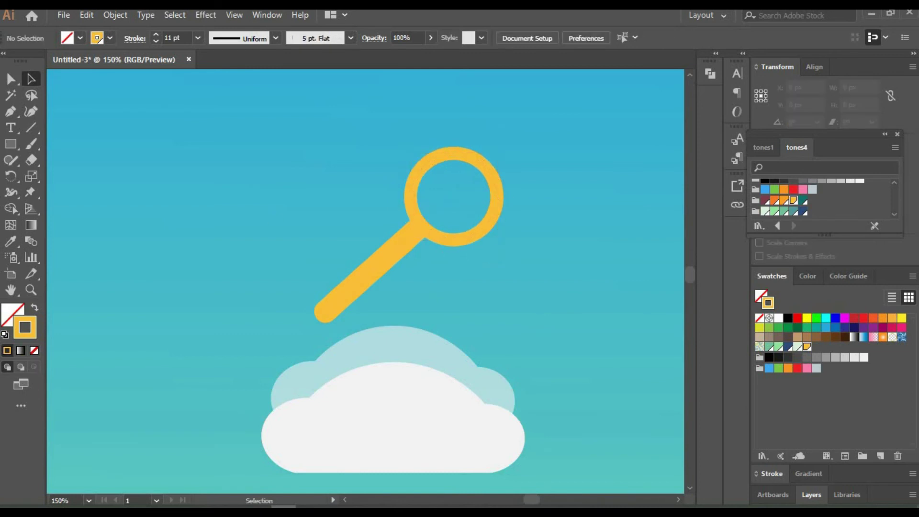
# Add two yellow key teeth with 7.5 px rounded corners along the shaft
pyautogui.moveTo(225, 231)
pyautogui.mouseDown()
pyautogui.moveTo(225, 217)
pyautogui.moveTo(362, 310)
pyautogui.moveTo(398, 277)
pyautogui.mouseUp()
pyautogui.hotkey('shift', 'x')
pyautogui.press('a')
pyautogui.click(472, 296)
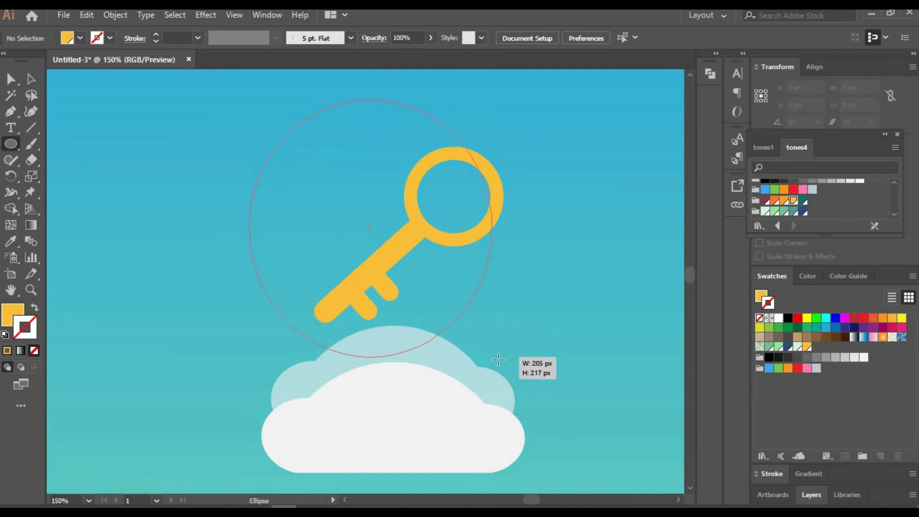
# Draw a large yellow circle around the key, send it backward and fade it to 30% opacity
pyautogui.moveTo(498, 359); pyautogui.dragTo(510, 357)
pyautogui.press('a')
pyautogui.rightClick(428, 225)
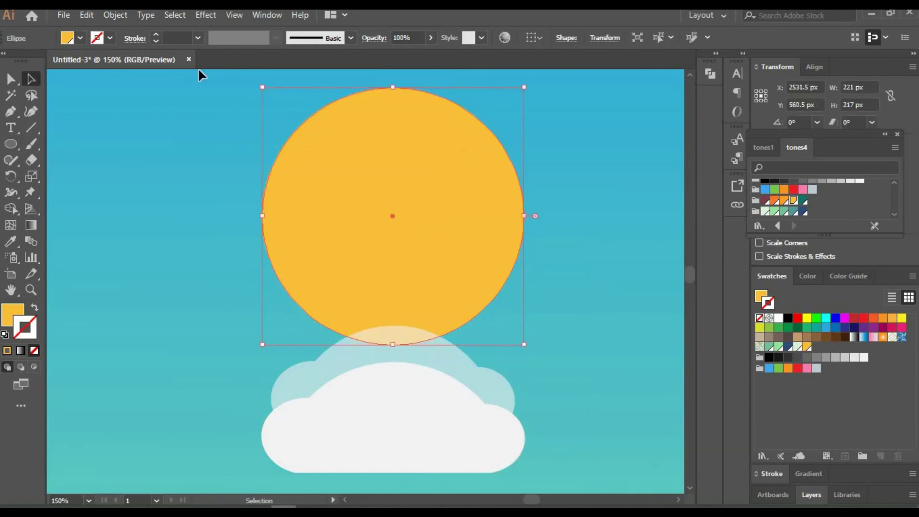
pyautogui.write('0')
pyautogui.press('Return')
pyautogui.click(581, 227)
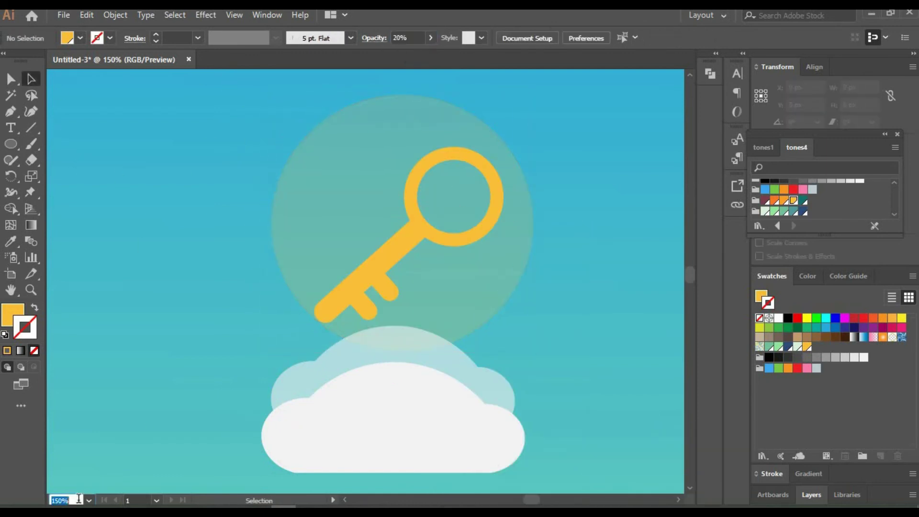
# Zoom out to view the whole artboard and show the Layers panel
pyautogui.write('25')
pyautogui.press('Return')
pyautogui.click(372, 282)
pyautogui.hotkey('ctrl', '0')
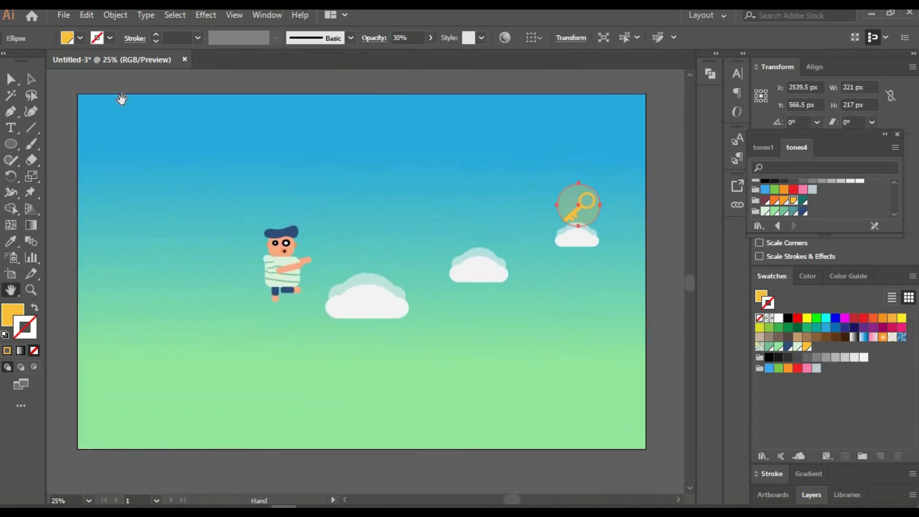
pyautogui.press('F7')
pyautogui.click(91, 205)
# On the background layer, draw a white rectangle across the bottom-left of the artboard
pyautogui.press('m')
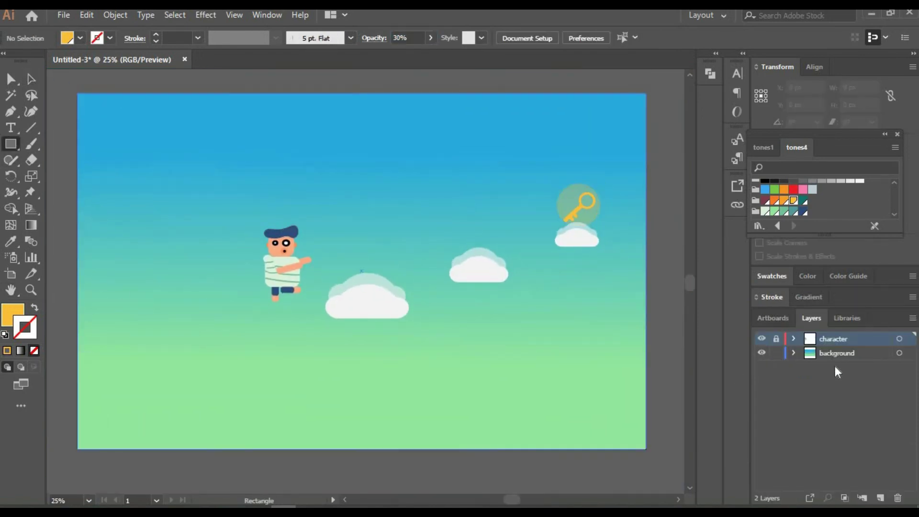
pyautogui.click(836, 352)
pyautogui.moveTo(78, 341); pyautogui.dragTo(332, 448)
pyautogui.press('a')
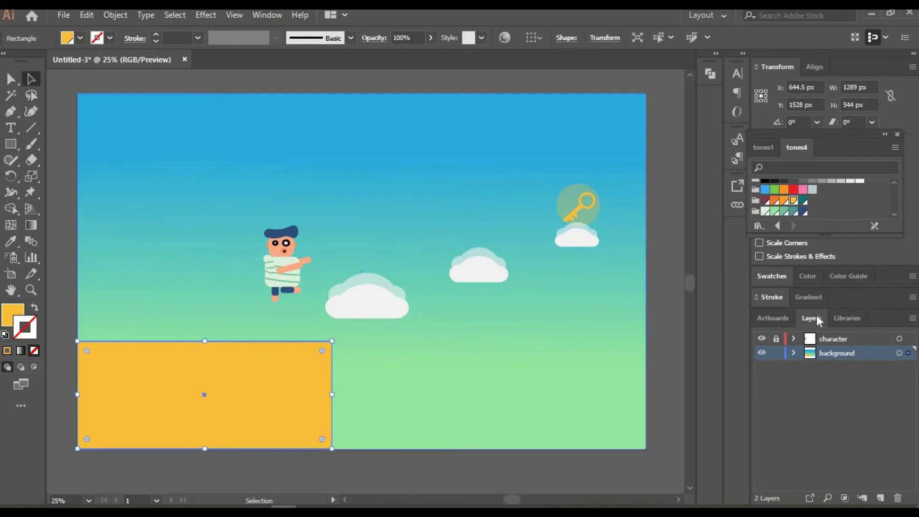
pyautogui.click(771, 276)
pyautogui.hotkey('shift', '~')
pyautogui.click(157, 341)
pyautogui.click(779, 317)
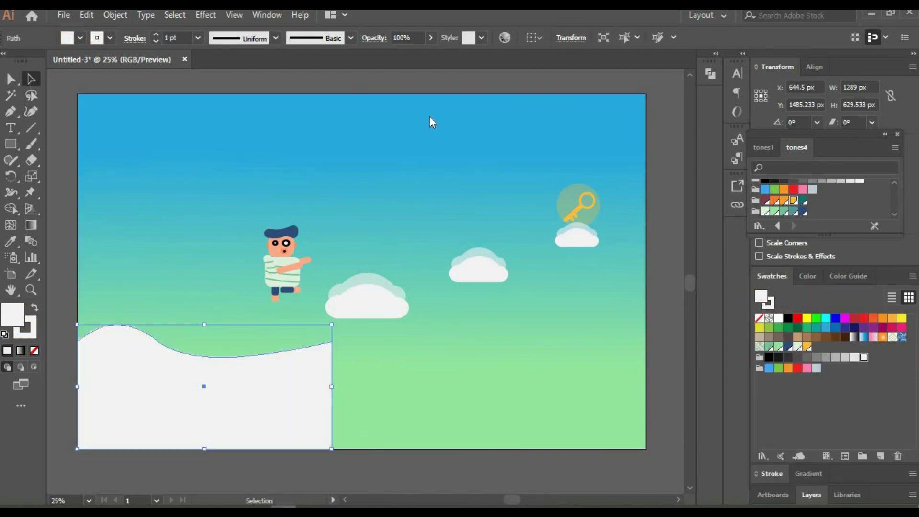
# Curve the rectangle's top edge and right corner into cloud bumps
pyautogui.hotkey('shift', '~')
pyautogui.moveTo(194, 342); pyautogui.dragTo(193, 314)
pyautogui.click(250, 341)
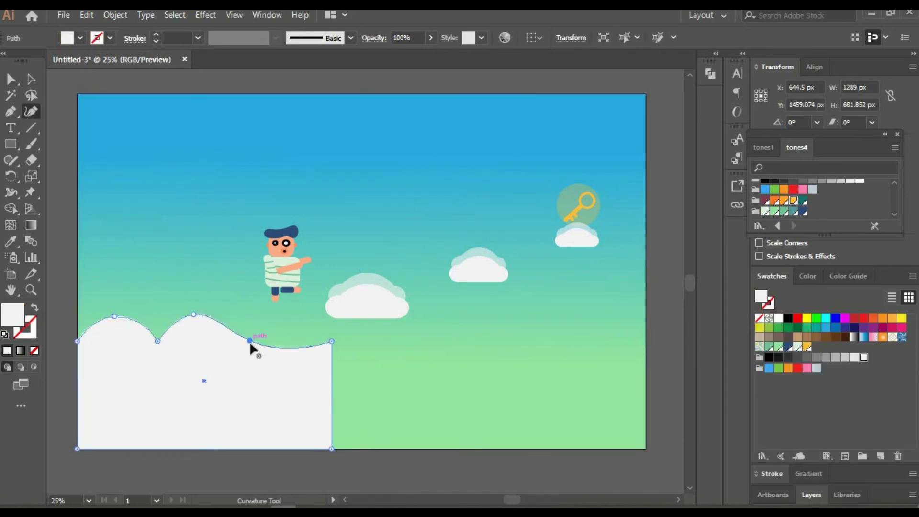
pyautogui.moveTo(341, 343); pyautogui.dragTo(371, 415)
pyautogui.click(377, 424)
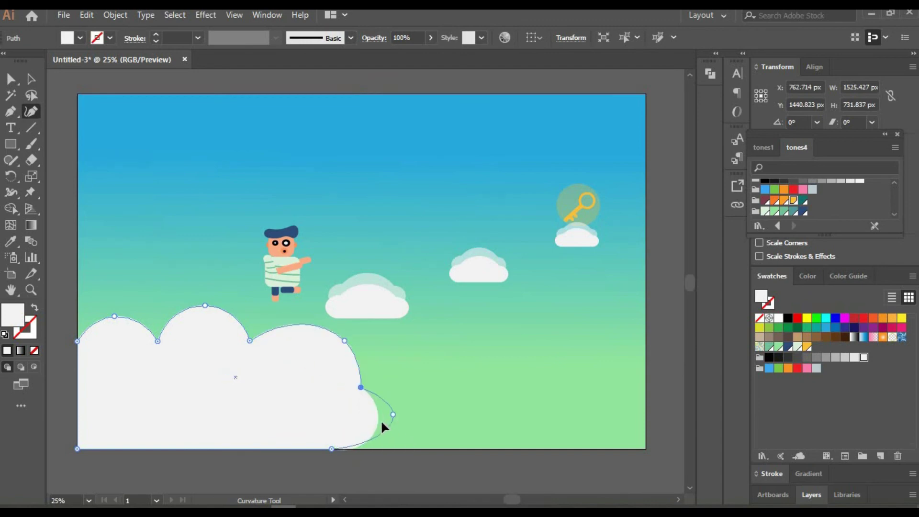
# Make a reflected copy of the cloud, move it right and reshape its edges
pyautogui.rightClick(283, 103)
pyautogui.click(478, 349)
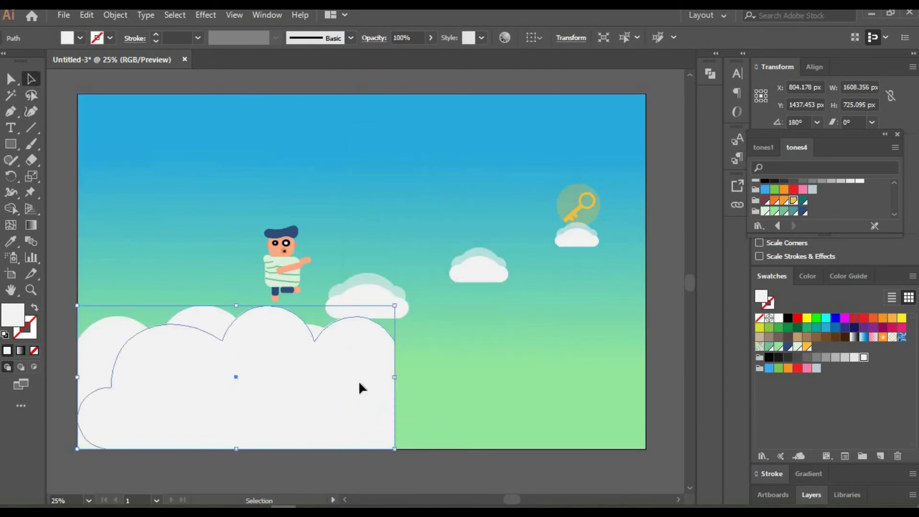
pyautogui.moveTo(360, 386)
pyautogui.mouseDown()
pyautogui.moveTo(616, 367)
pyautogui.moveTo(621, 375)
pyautogui.mouseUp()
pyautogui.moveTo(648, 305); pyautogui.dragTo(646, 325)
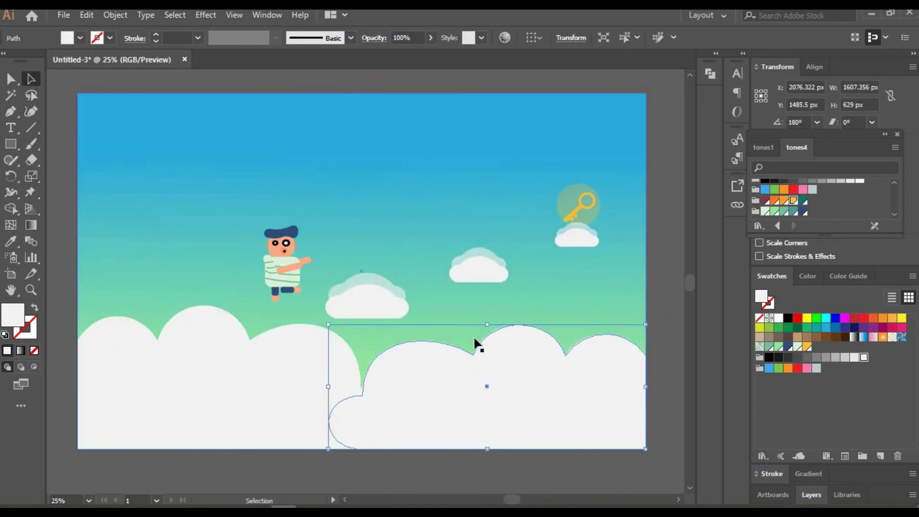
pyautogui.moveTo(327, 386); pyautogui.dragTo(311, 392)
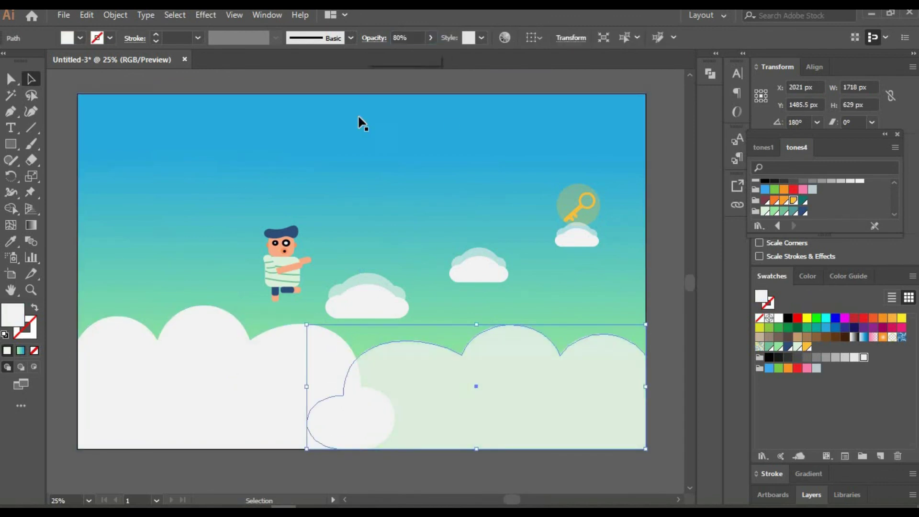
# Copy the left cloud further right and set the copy to 60% opacity
pyautogui.moveTo(182, 400)
pyautogui.mouseDown()
pyautogui.moveTo(323, 400)
pyautogui.moveTo(369, 389)
pyautogui.mouseUp()
pyautogui.click(401, 37)
pyautogui.write('60')
pyautogui.press('Return')
pyautogui.hotkey('shift', '`')
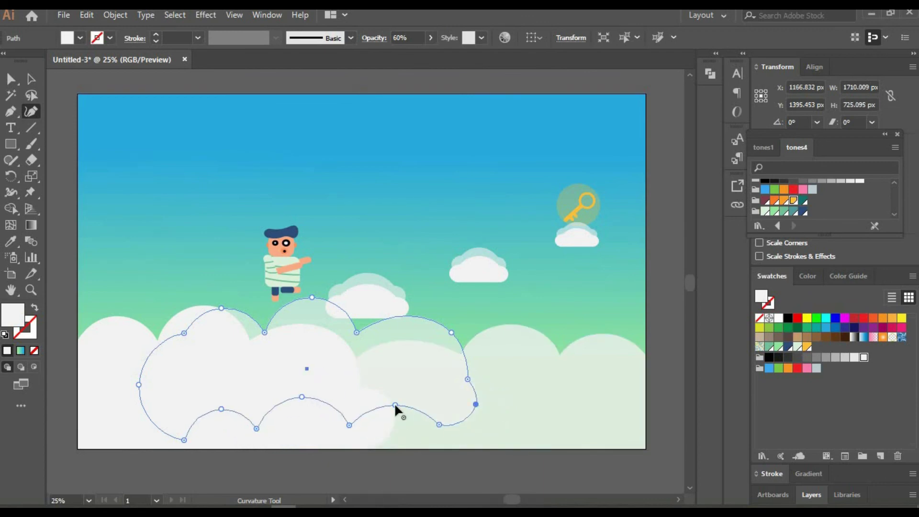
# Set the left bottom cloud to 60% and the right one to 40% opacity, overlapping them
pyautogui.press('v')
pyautogui.click(281, 273)
pyautogui.moveTo(281, 273); pyautogui.dragTo(293, 285)
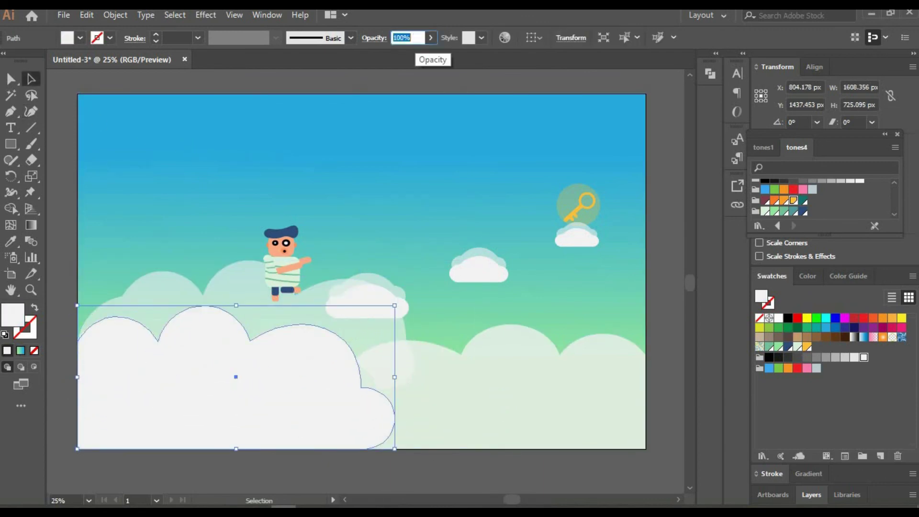
pyautogui.write('60')
pyautogui.press('Return')
pyautogui.click(569, 323)
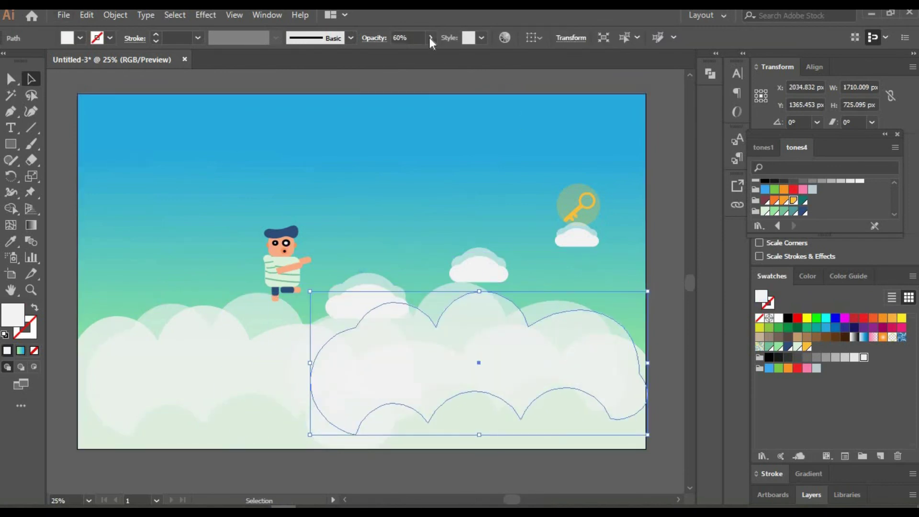
pyautogui.press('Return')
pyautogui.moveTo(498, 314); pyautogui.dragTo(446, 298)
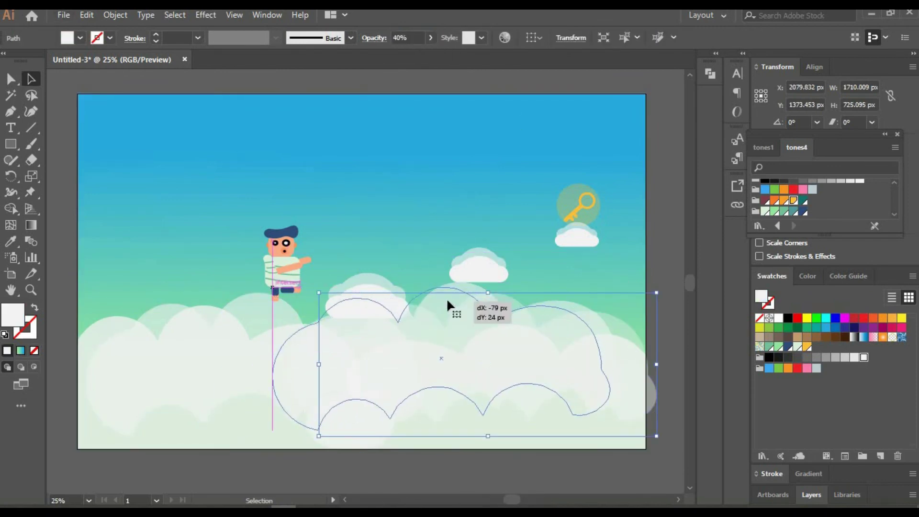
# Check the remaining bottom clouds, zoom to 100% and toggle the character layer's lock
pyautogui.click(588, 369)
pyautogui.click(463, 165)
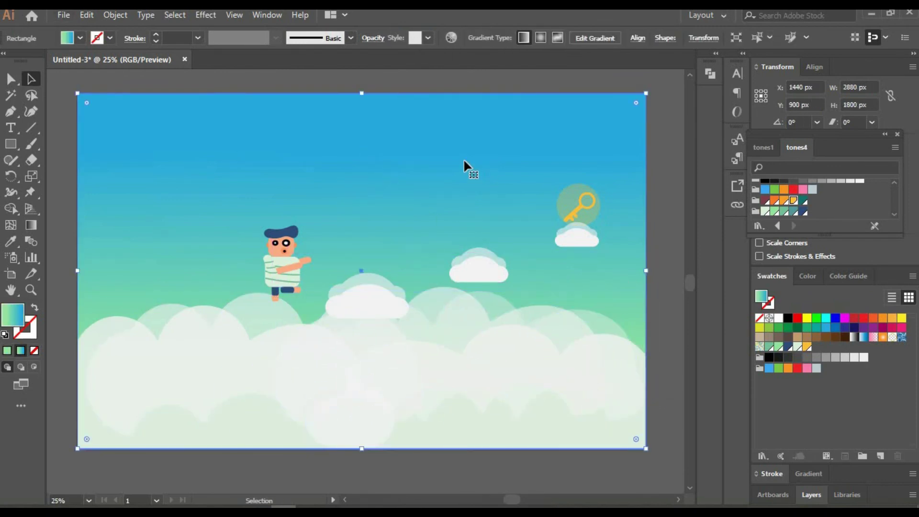
pyautogui.click(423, 325)
pyautogui.click(306, 201)
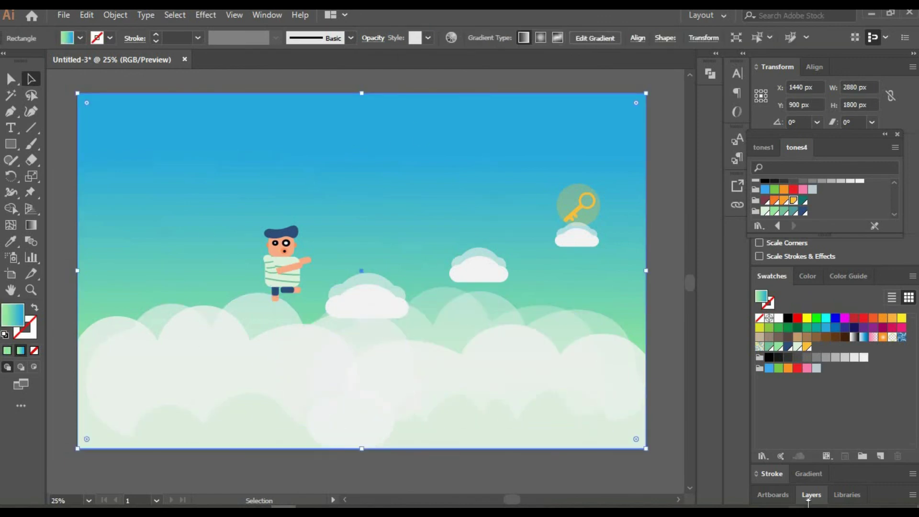
pyautogui.click(811, 495)
pyautogui.hotkey('ctrl', 'shift', 'a')
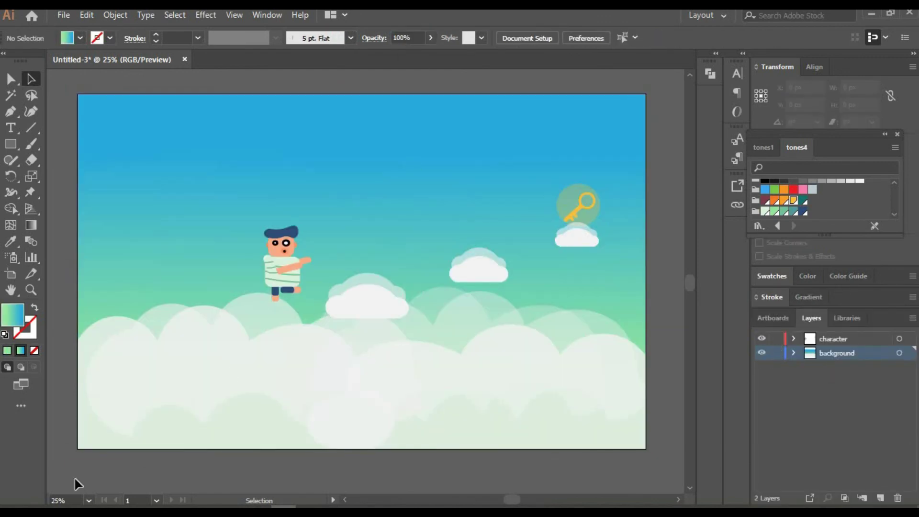
pyautogui.hotkey('ctrl', '1')
pyautogui.click(575, 364)
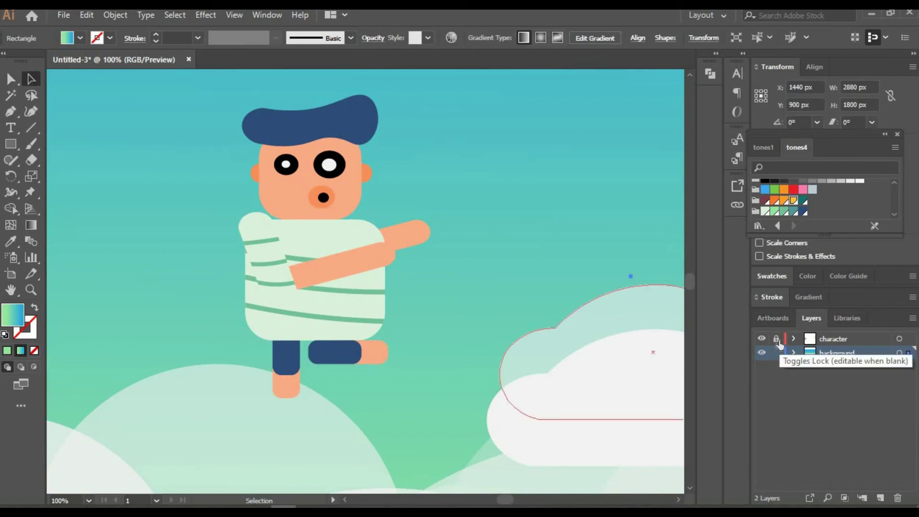